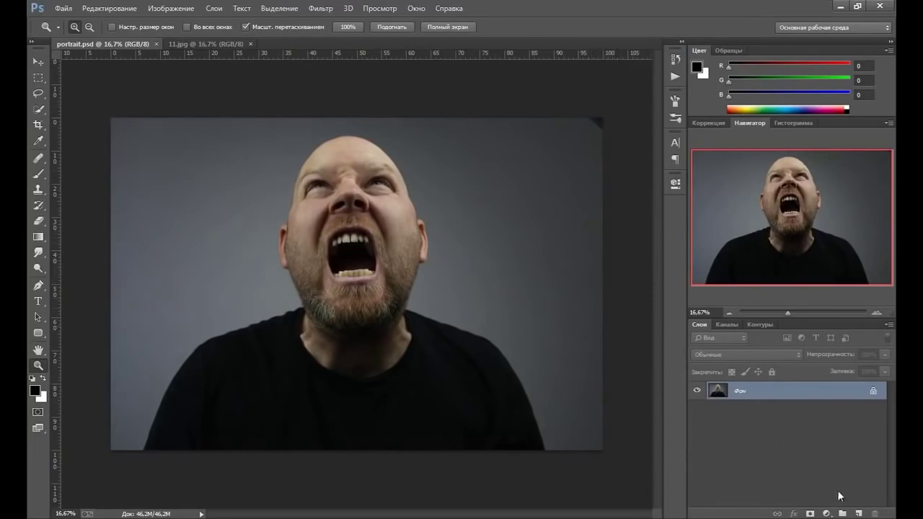
# On a new layer, set up the Clone Stamp with a large brush, 100% opacity and Current & Below sampling
pyautogui.click(858, 514)
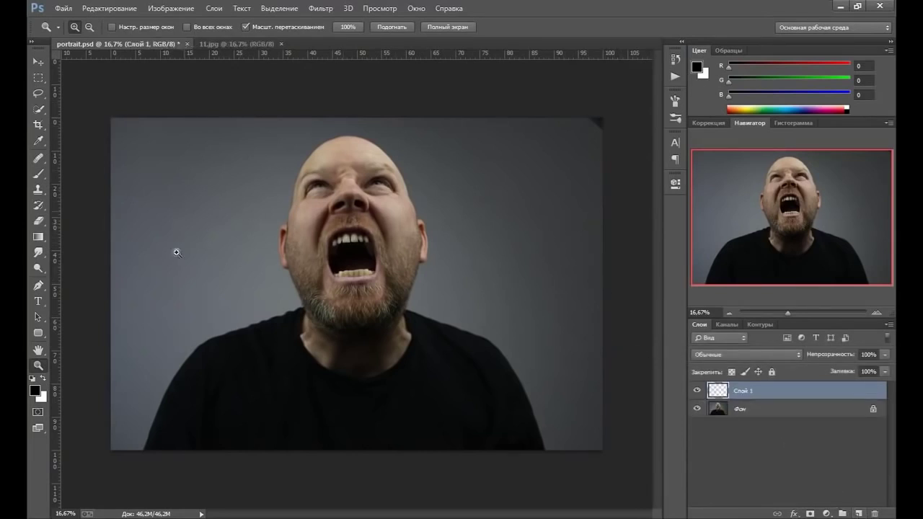
pyautogui.click(39, 189)
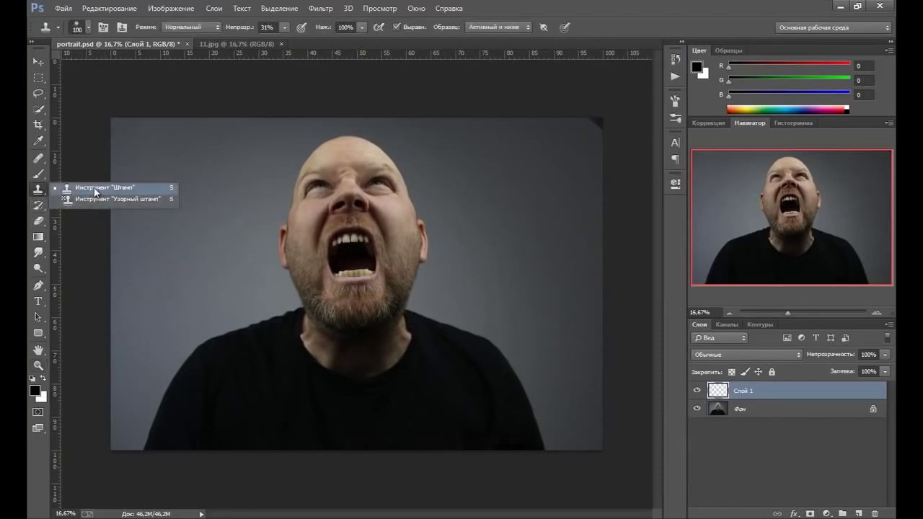
pyautogui.click(97, 188)
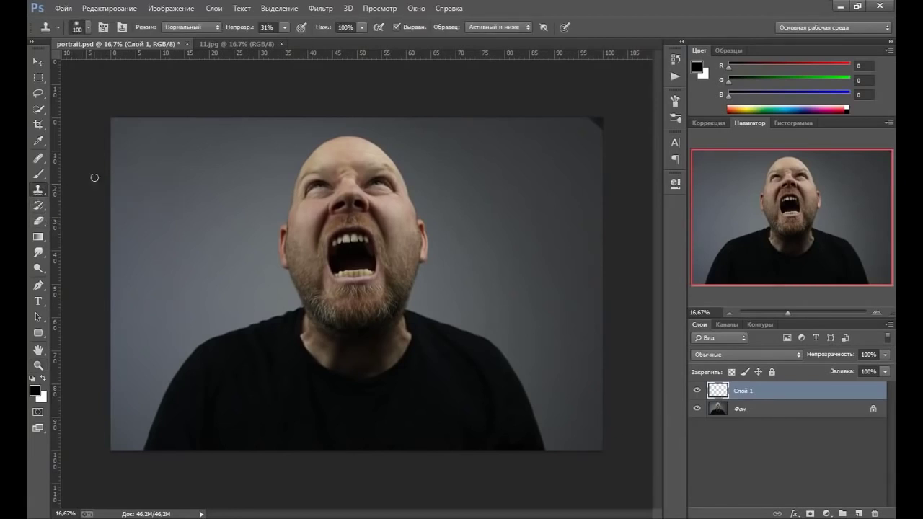
pyautogui.click(89, 28)
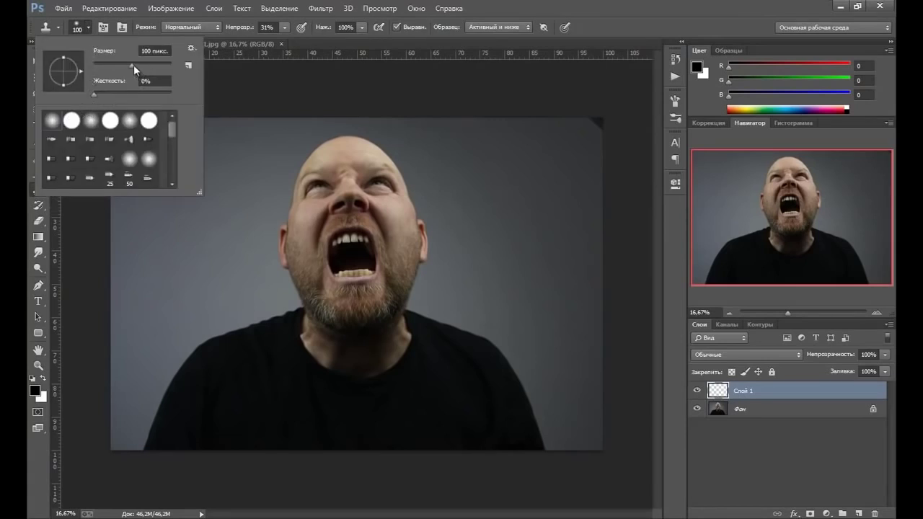
pyautogui.moveTo(133, 64); pyautogui.dragTo(162, 67)
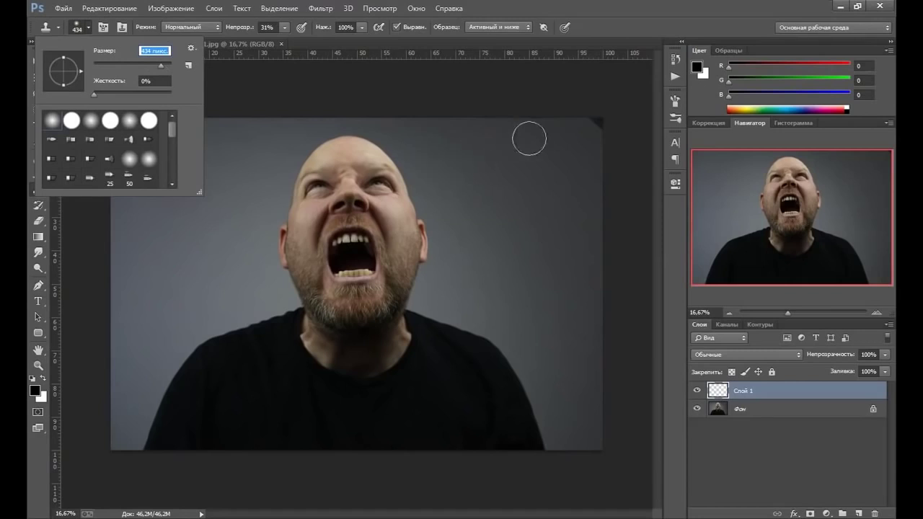
pyautogui.click(286, 27)
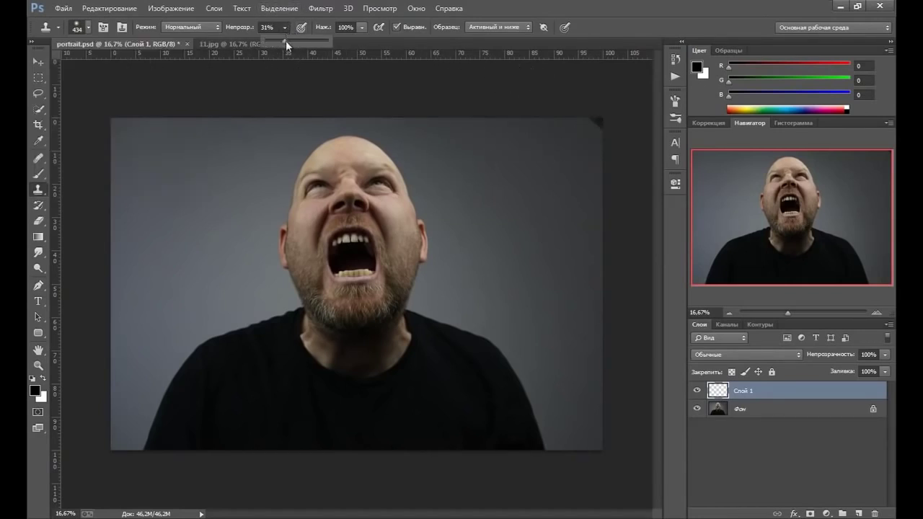
pyautogui.moveTo(286, 41); pyautogui.dragTo(334, 43)
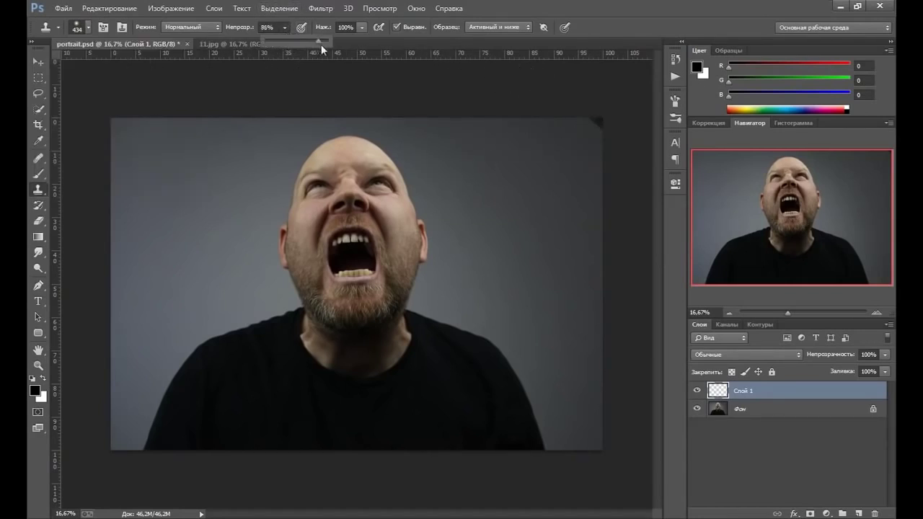
pyautogui.click(595, 25)
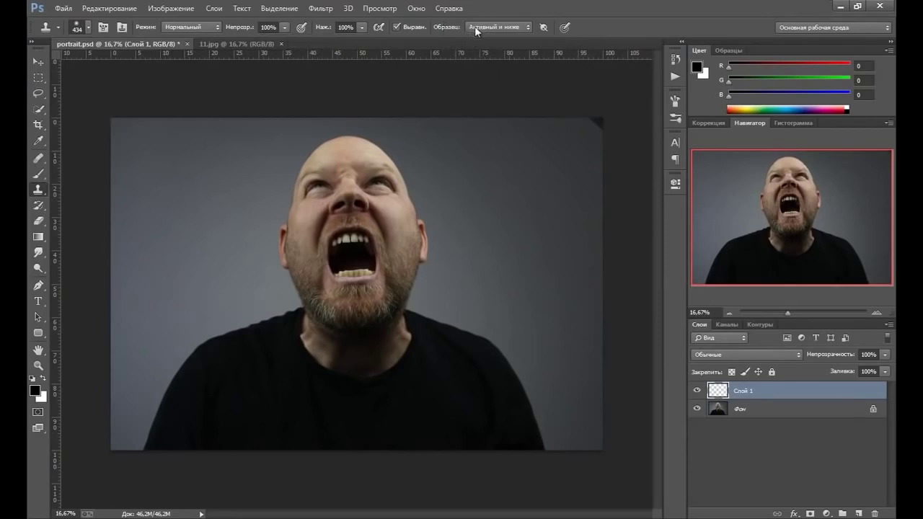
pyautogui.click(529, 28)
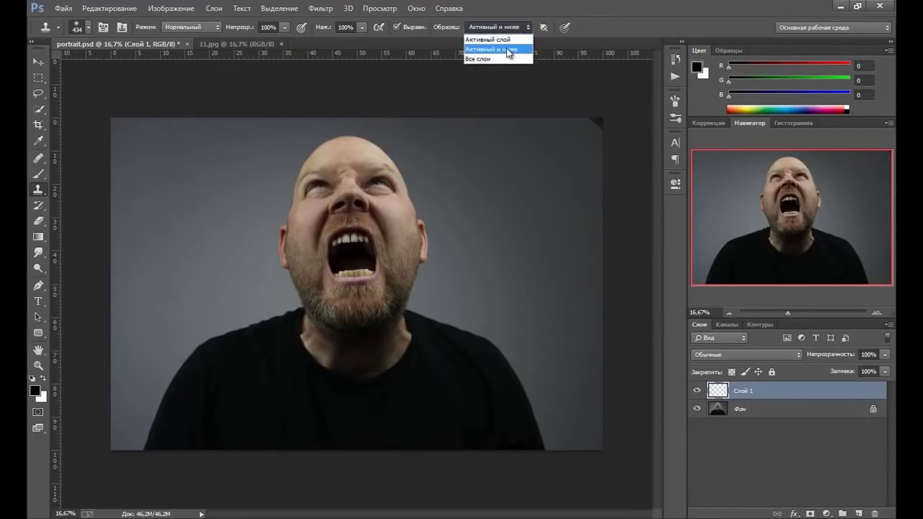
pyautogui.click(509, 50)
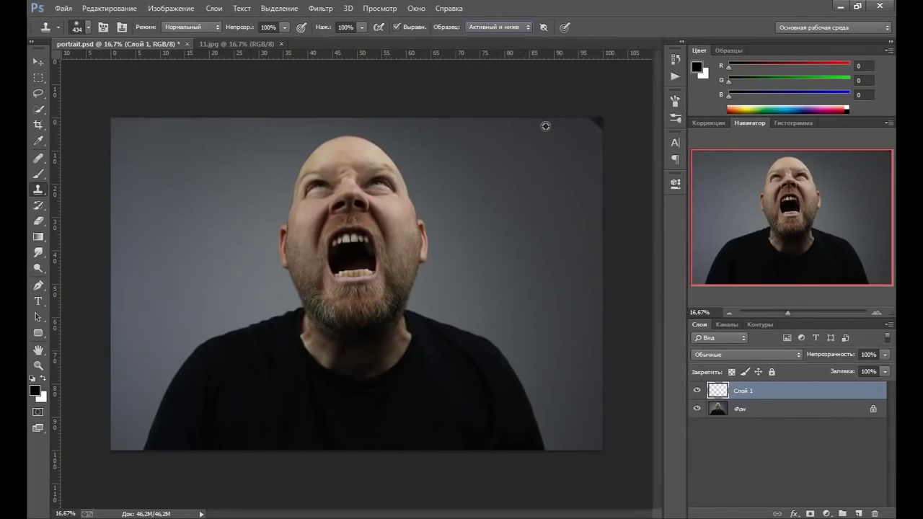
# Clone grey backdrop over the dark top-right corner, then stamp a merged copy with Ctrl+Alt+Shift+E
pyautogui.keyDown('alt'); pyautogui.click(546, 127); pyautogui.keyUp('alt')
pyautogui.moveTo(550, 123)
pyautogui.mouseDown()
pyautogui.moveTo(574, 122)
pyautogui.moveTo(596, 178)
pyautogui.moveTo(599, 130)
pyautogui.moveTo(579, 147)
pyautogui.moveTo(608, 185)
pyautogui.mouseUp()
pyautogui.hotkey('ctrl', 'alt', 'shift', 'e')
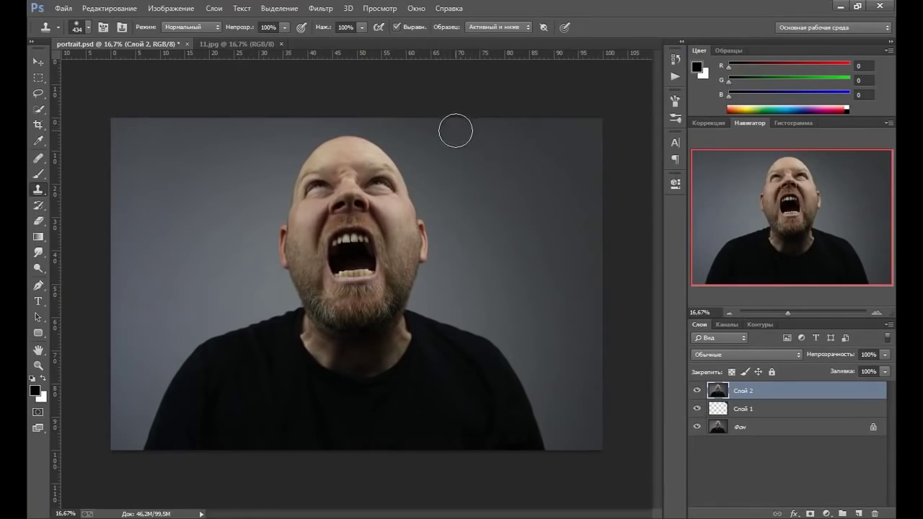
# Undo a stray clone stroke on the head and add a Curves layer raising the midpoint 105→161
pyautogui.click(403, 177)
pyautogui.hotkey('ctrl', 'z')
pyautogui.click(827, 513)
pyautogui.click(773, 323)
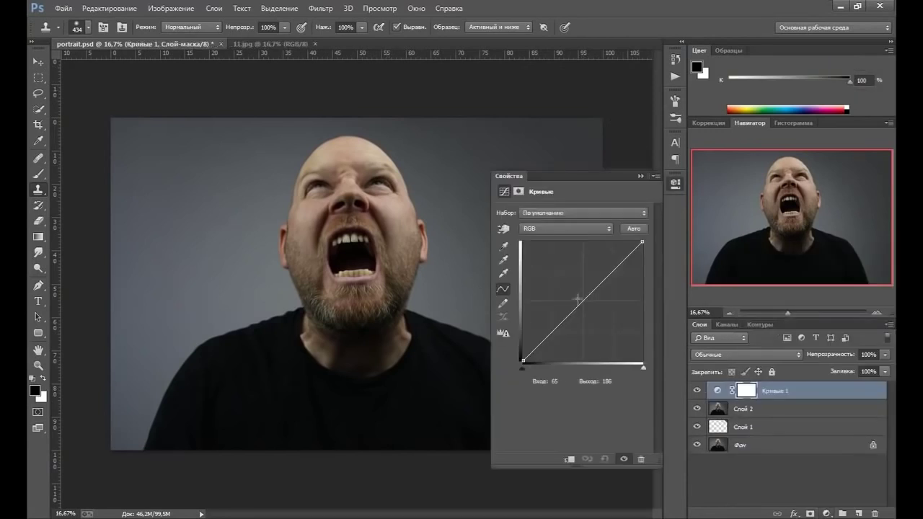
pyautogui.moveTo(579, 305); pyautogui.dragTo(572, 285)
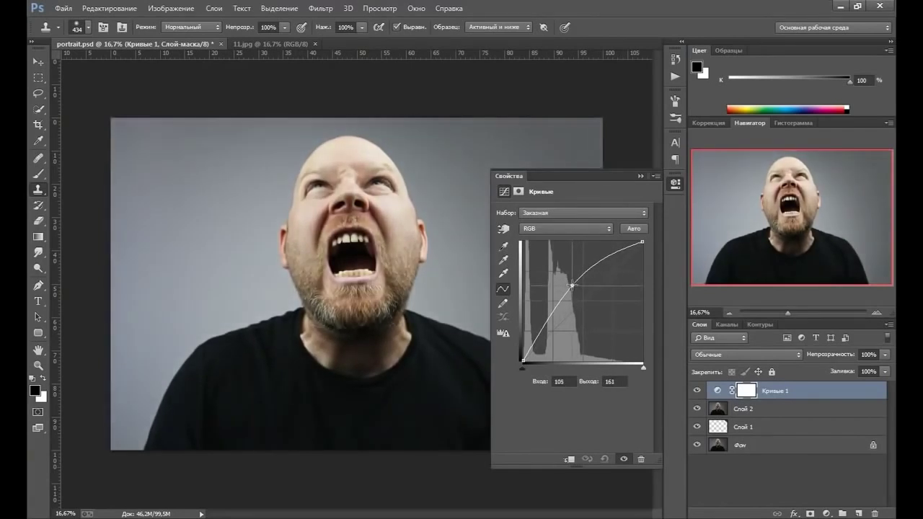
pyautogui.click(637, 176)
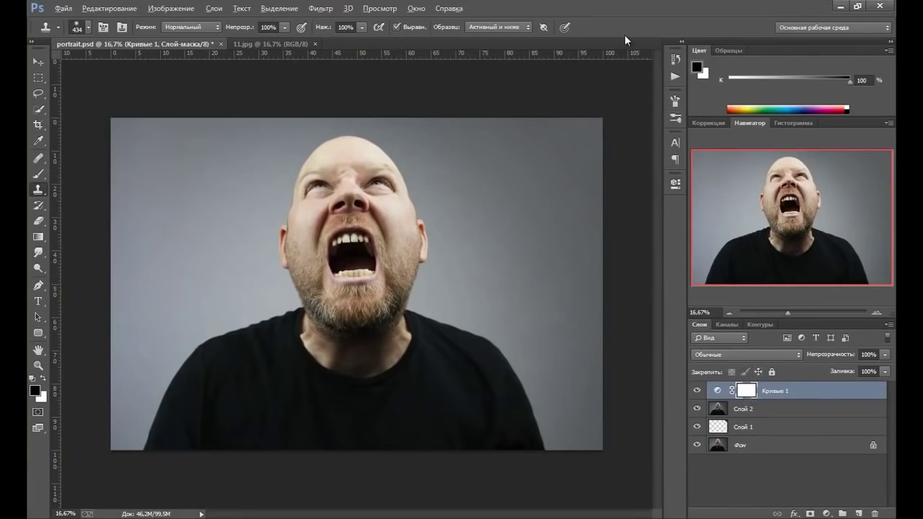
# Invert the curves mask to black and rename the layer 'свет'
pyautogui.hotkey('ctrl', 'i')
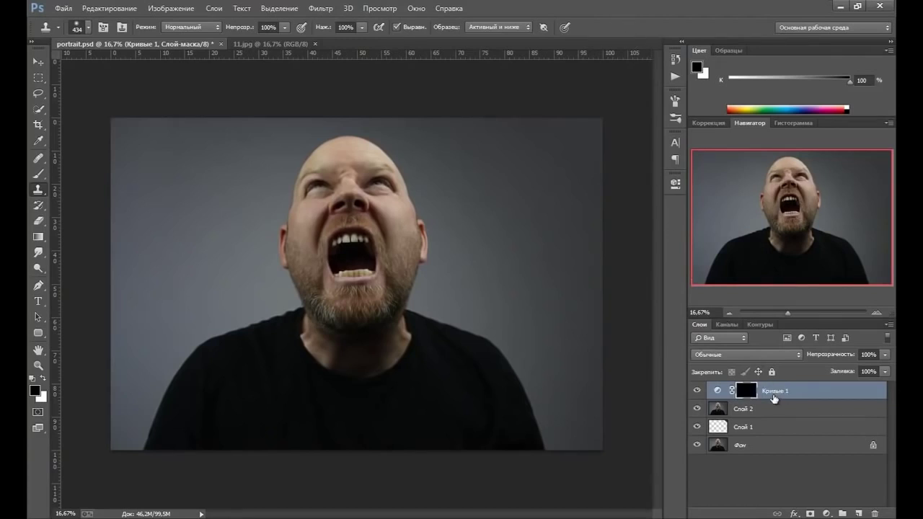
pyautogui.doubleClick(776, 391)
pyautogui.write('cd')
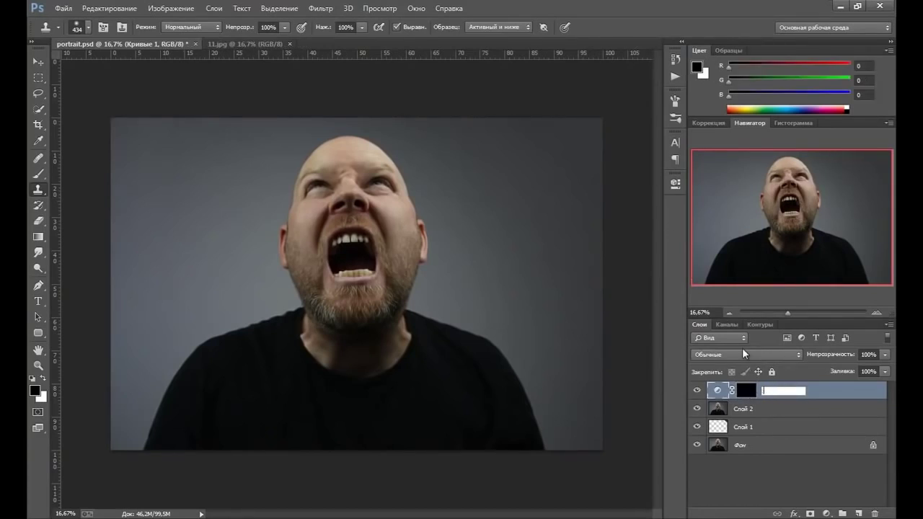
pyautogui.write('свет')
pyautogui.press('Return')
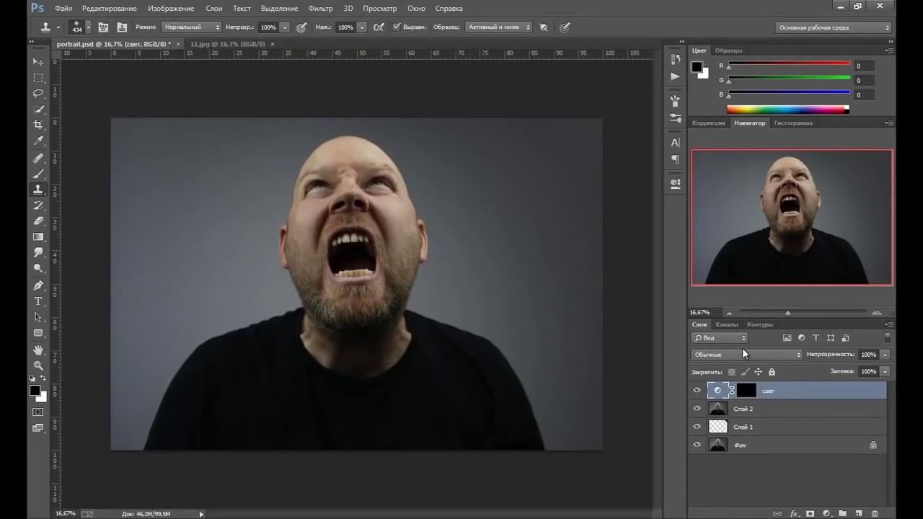
# Add another Curves layer that pulls the curve down, 152→97
pyautogui.click(827, 514)
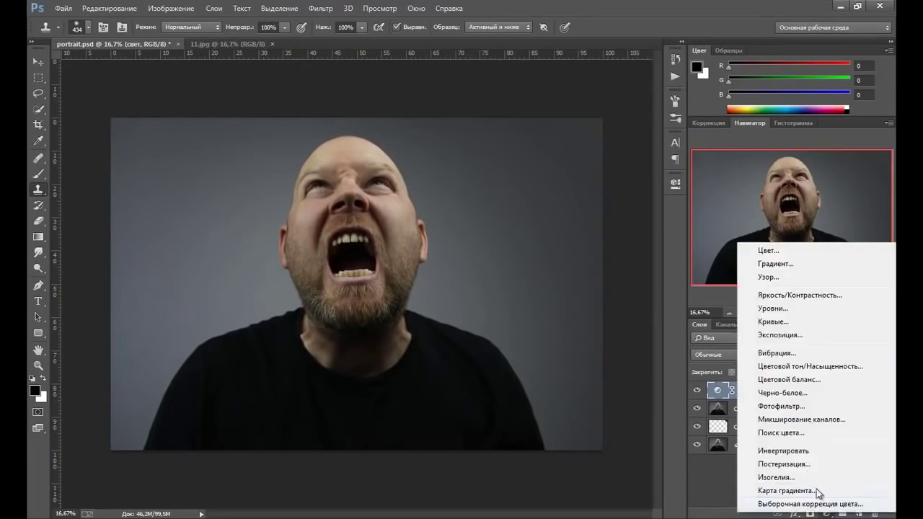
pyautogui.click(777, 324)
pyautogui.moveTo(590, 294); pyautogui.dragTo(594, 315)
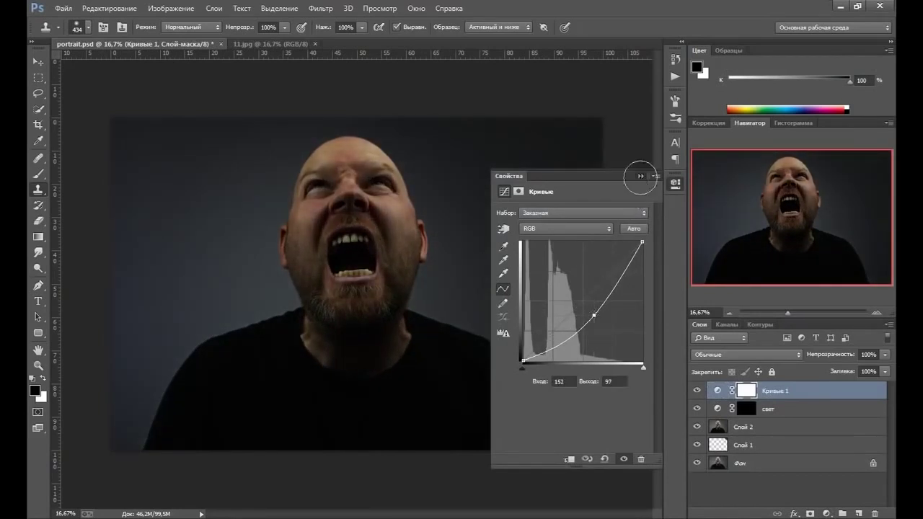
pyautogui.click(639, 176)
# Rename it 'тень', invert its mask to black, and select the свет mask
pyautogui.doubleClick(770, 392)
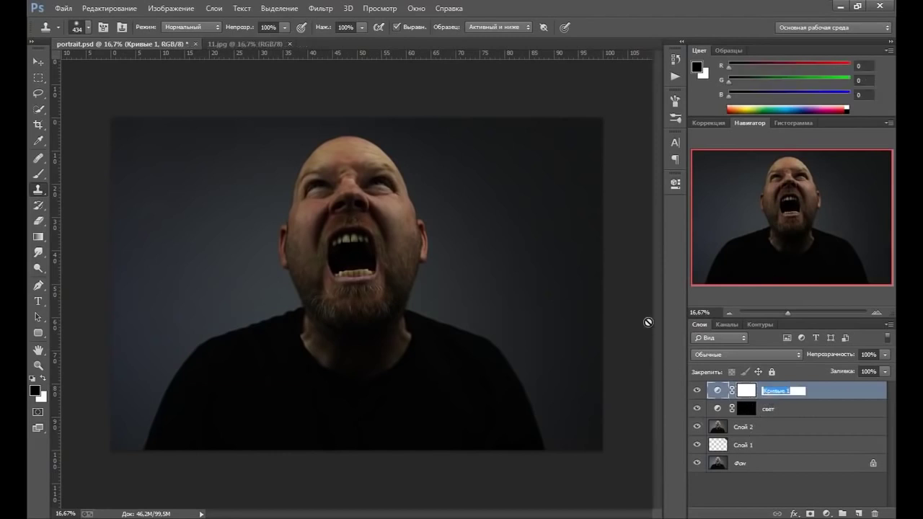
pyautogui.write('тень')
pyautogui.press('Return')
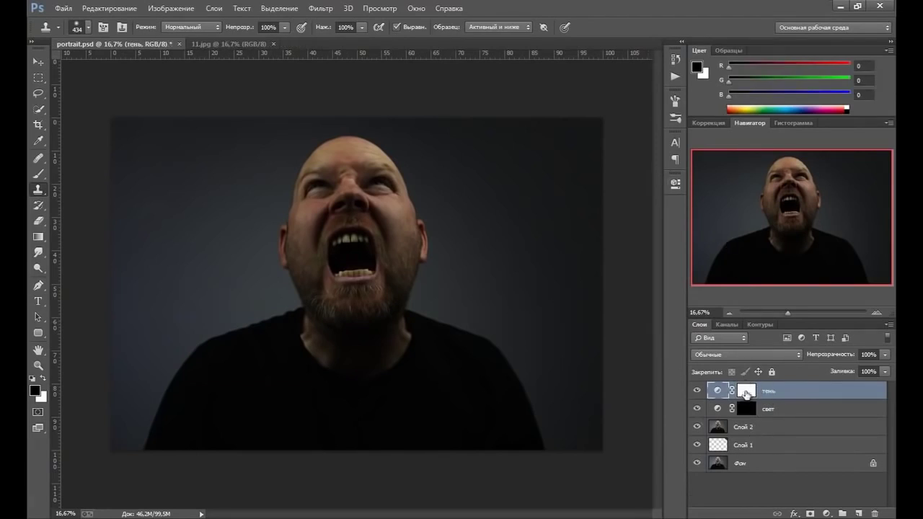
pyautogui.click(745, 392)
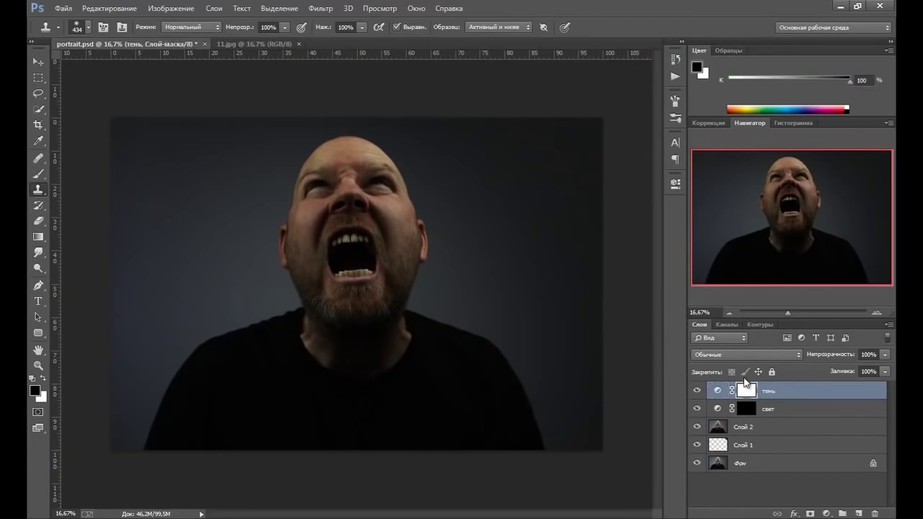
pyautogui.hotkey('ctrl', 'i')
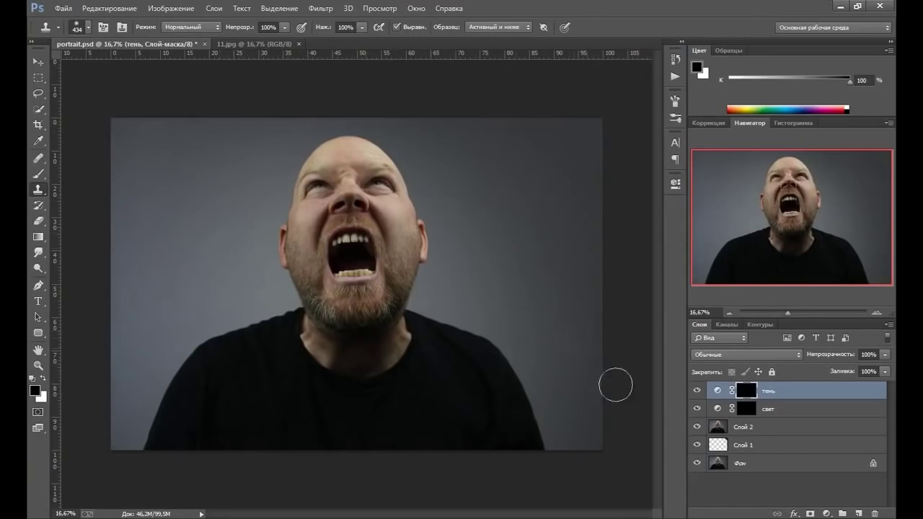
pyautogui.click(747, 411)
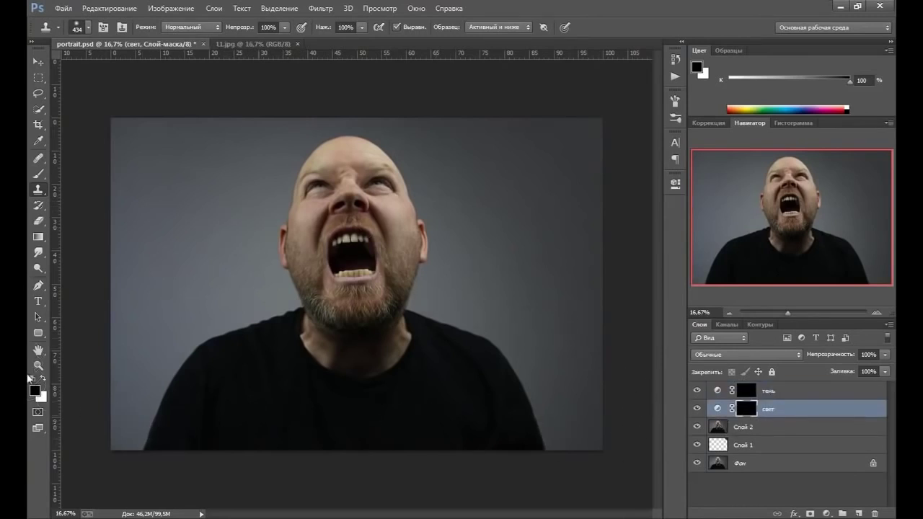
# Set the Brush to 150 px with 15% opacity and 25% flow
pyautogui.click(38, 174)
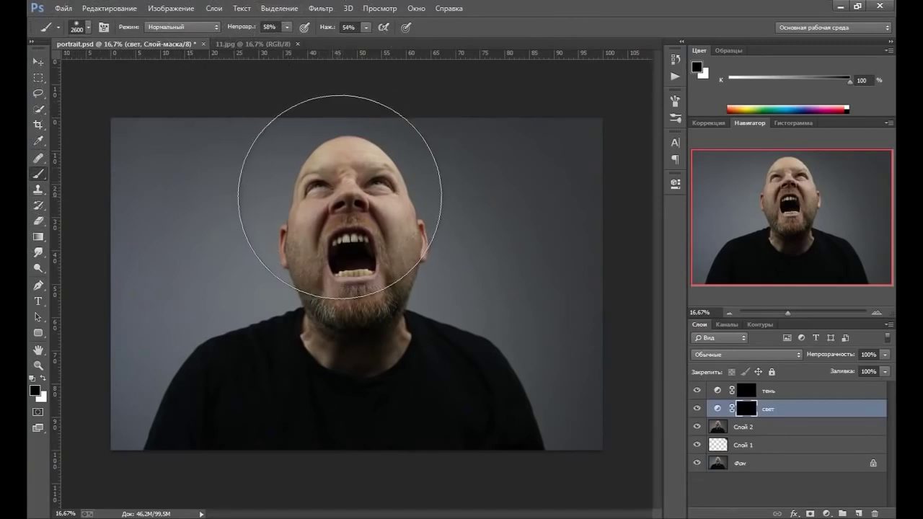
pyautogui.click(88, 28)
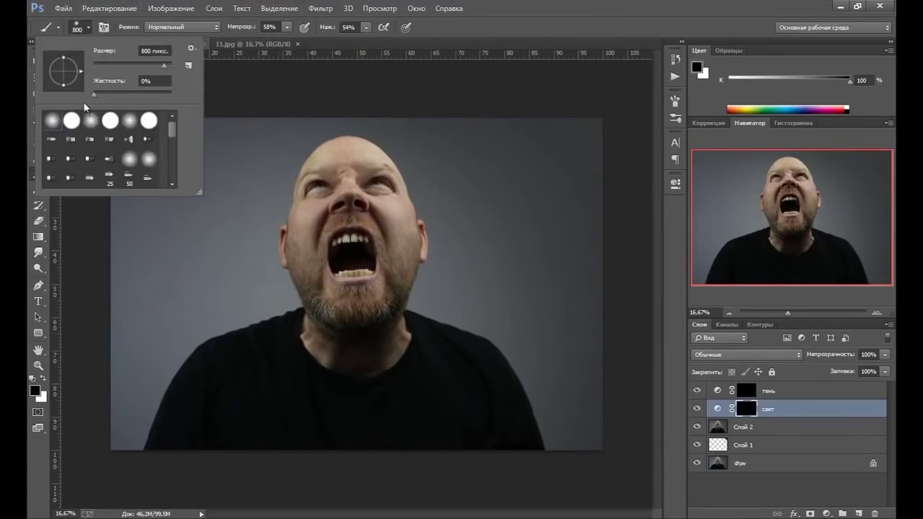
pyautogui.click(485, 31)
pyautogui.press('[')
pyautogui.press('[')
pyautogui.press('[')
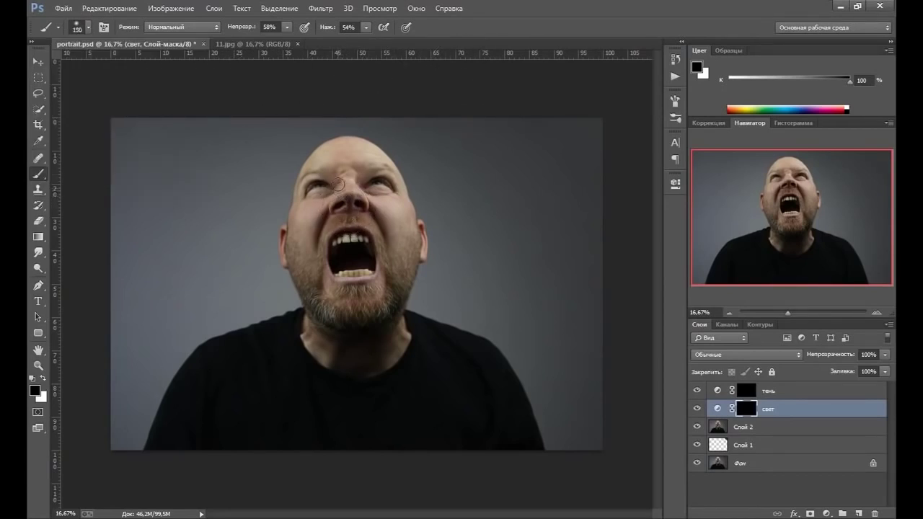
pyautogui.moveTo(287, 26); pyautogui.dragTo(285, 39)
pyautogui.moveTo(261, 40); pyautogui.dragTo(261, 39)
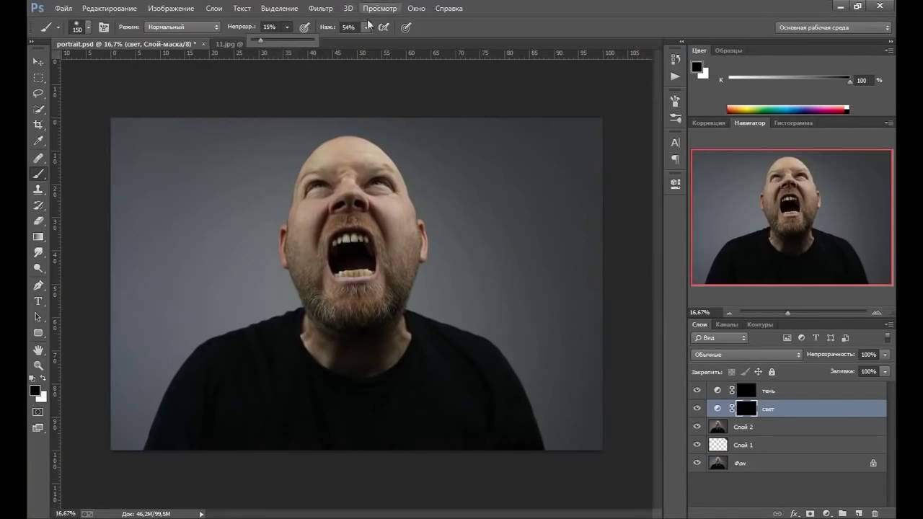
pyautogui.moveTo(366, 27); pyautogui.dragTo(363, 38)
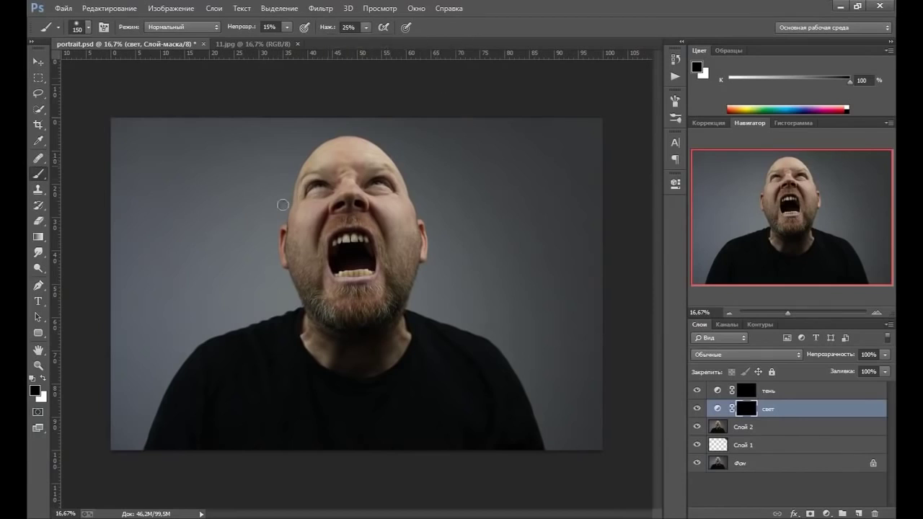
# Zoom in on the face and pan the view down slightly
pyautogui.click(45, 370)
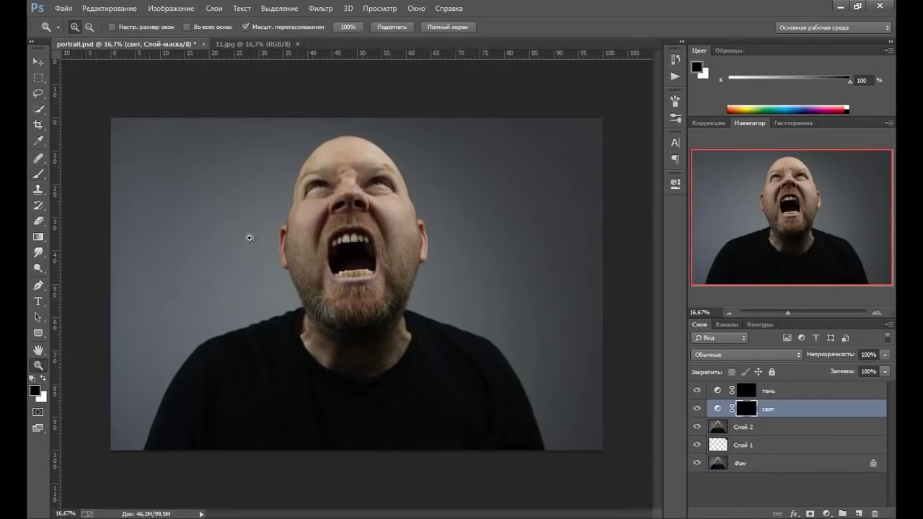
pyautogui.click(334, 193)
pyautogui.moveTo(328, 168); pyautogui.dragTo(319, 179)
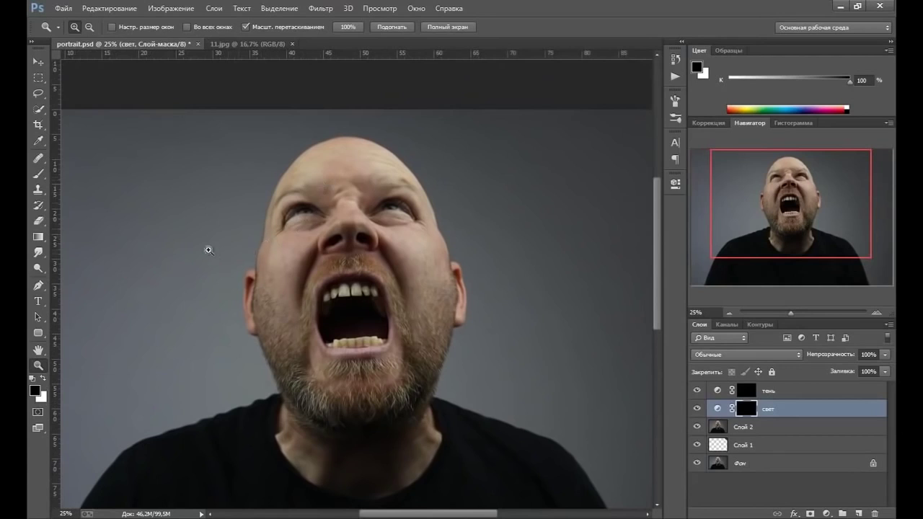
# Paint white over the forehead on the свет mask, toggling the layer to compare
pyautogui.click(44, 182)
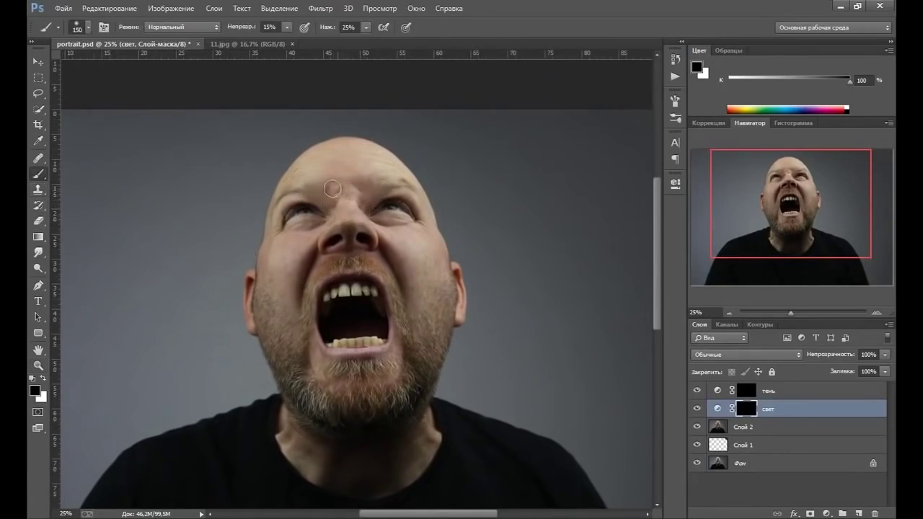
pyautogui.press('[')
pyautogui.press('[')
pyautogui.press('[')
pyautogui.press('x')
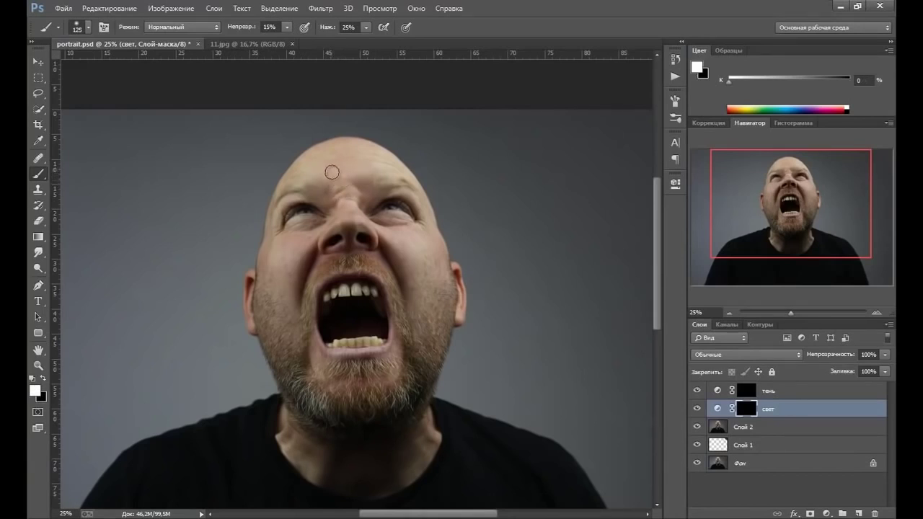
pyautogui.press(']')
pyautogui.moveTo(331, 172); pyautogui.dragTo(325, 189)
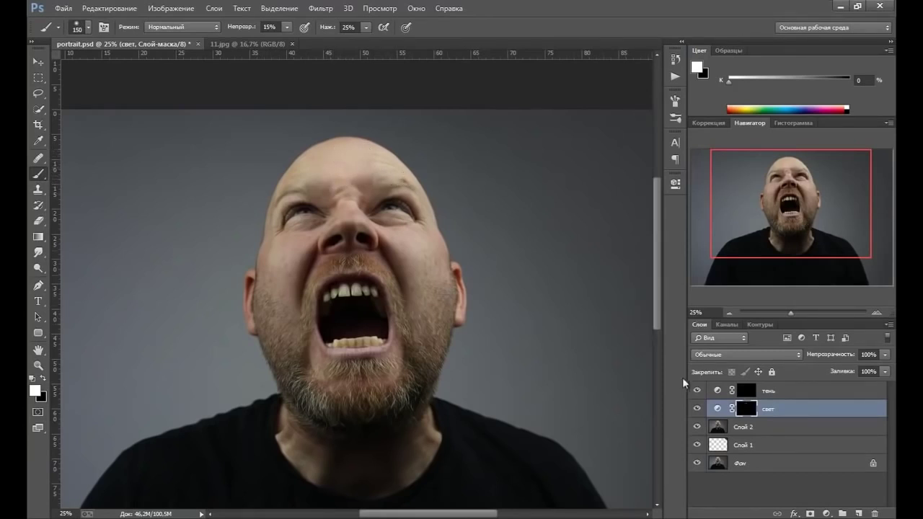
pyautogui.click(696, 409)
pyautogui.click(696, 409)
pyautogui.click(696, 409)
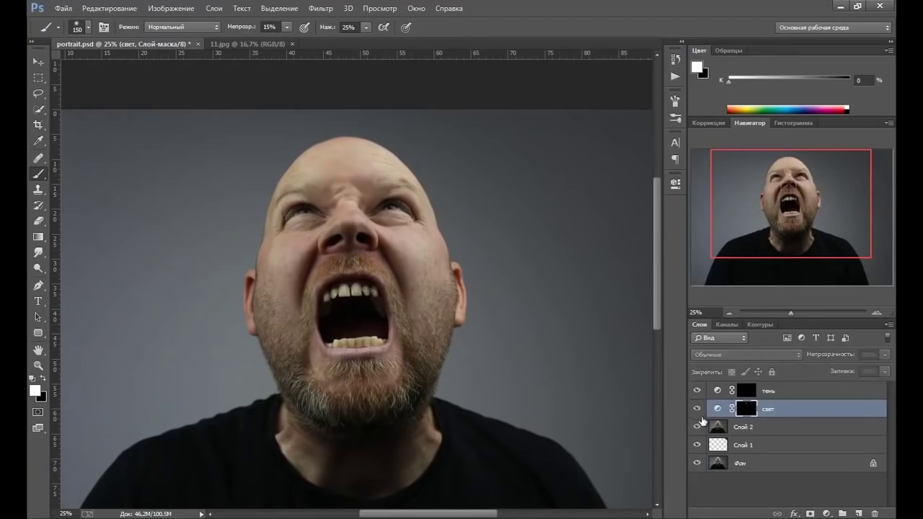
pyautogui.click(697, 409)
# With a smaller brush, lighten the bridge of the nose and check the result
pyautogui.press(']')
pyautogui.press(']')
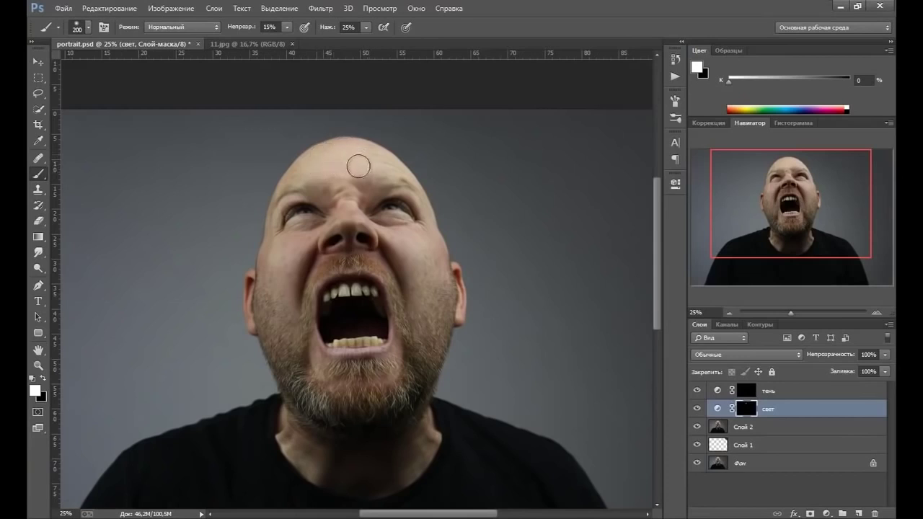
pyautogui.press('[')
pyautogui.press('[')
pyautogui.press('[')
pyautogui.moveTo(348, 189); pyautogui.dragTo(350, 205)
pyautogui.click(697, 409)
# Lighten the area between the eyebrows and over the forehead on the свет mask
pyautogui.click(697, 409)
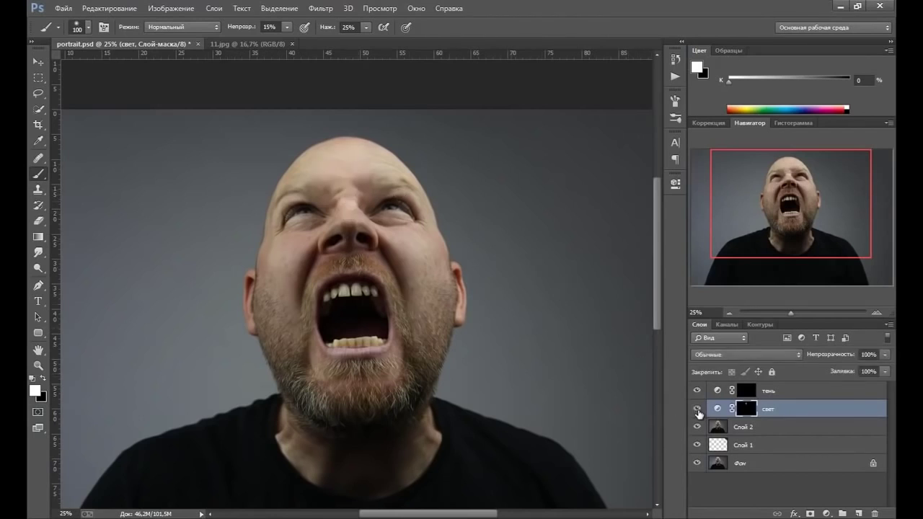
pyautogui.click(697, 409)
pyautogui.click(697, 409)
pyautogui.press('[')
pyautogui.moveTo(345, 201); pyautogui.dragTo(348, 186)
pyautogui.press(']')
pyautogui.press(']')
pyautogui.press(']')
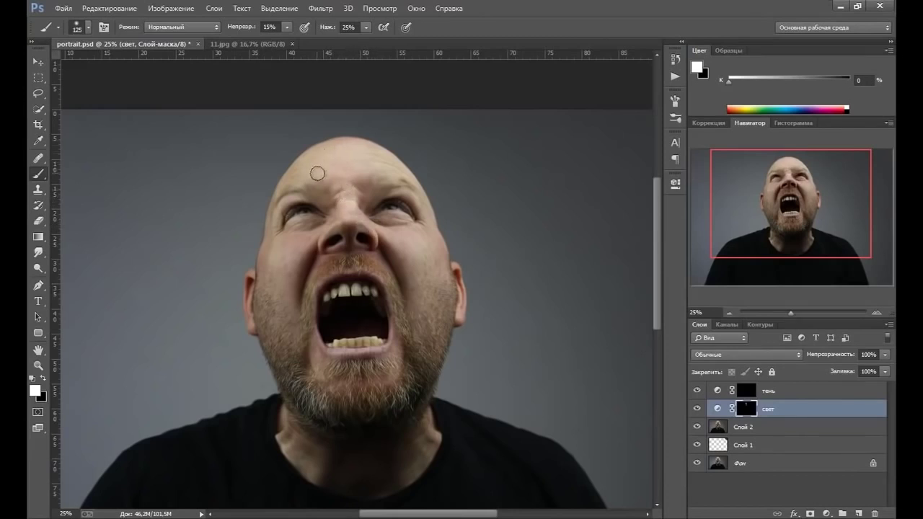
pyautogui.moveTo(318, 174); pyautogui.dragTo(326, 154)
pyautogui.click(697, 409)
pyautogui.click(696, 409)
# Lighten the right and left cheeks, comparing with the свет layer toggled
pyautogui.press(']')
pyautogui.press(']')
pyautogui.press(']')
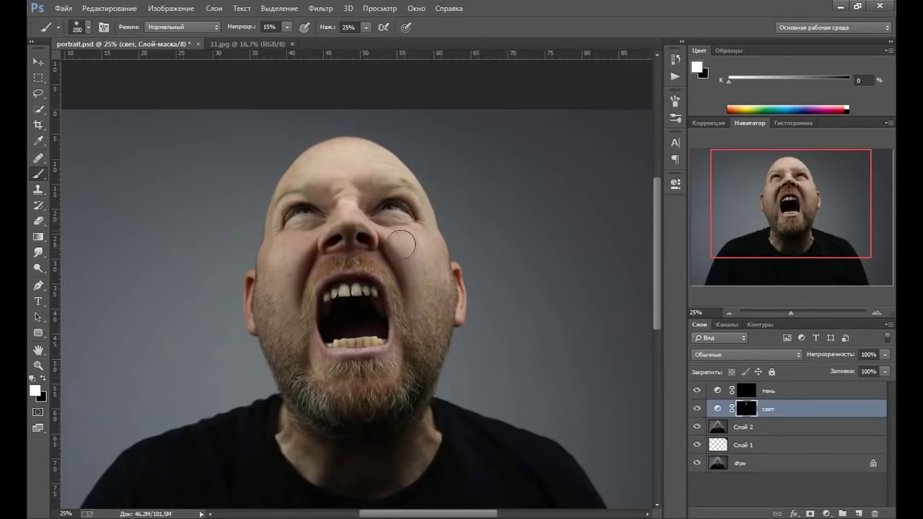
pyautogui.moveTo(418, 272); pyautogui.dragTo(418, 241)
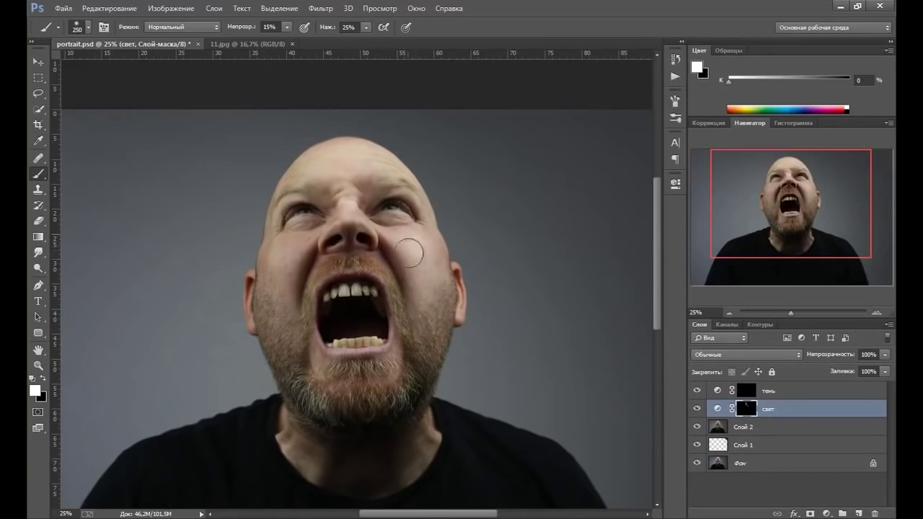
pyautogui.press('[')
pyautogui.press('[')
pyautogui.press('[')
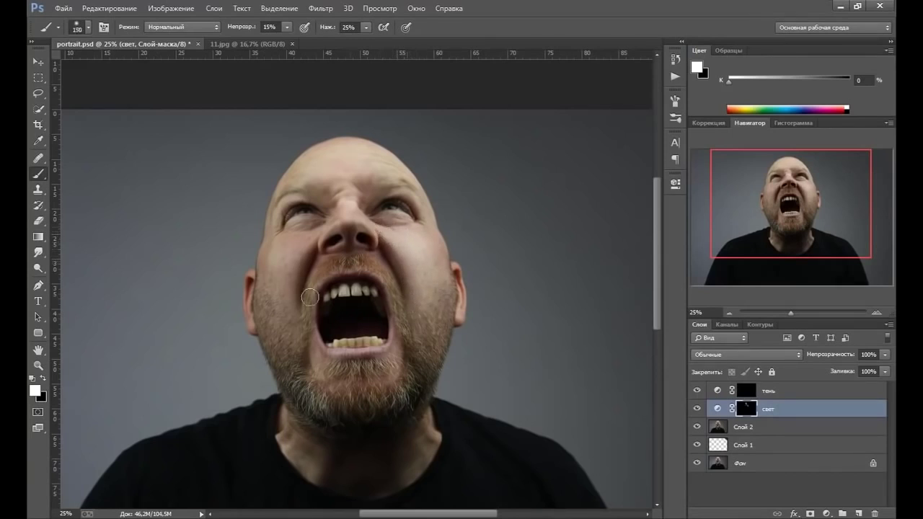
pyautogui.moveTo(278, 303); pyautogui.dragTo(305, 231)
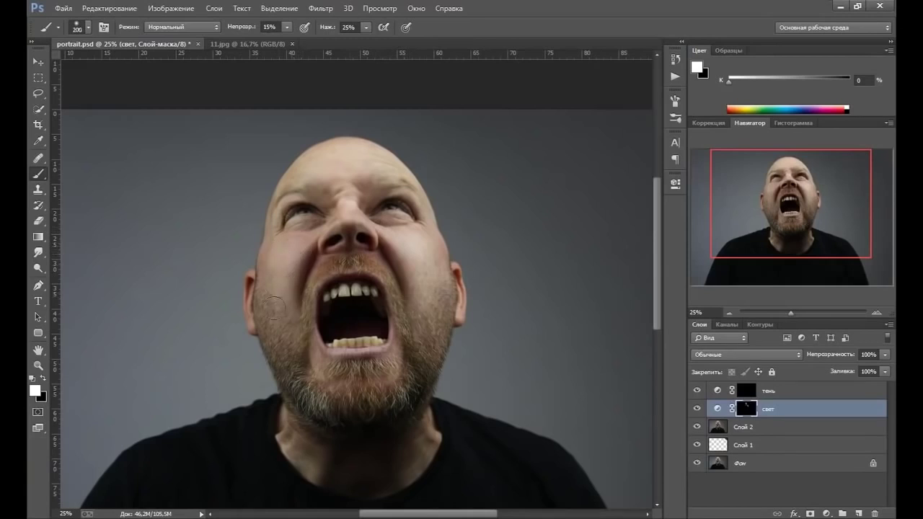
pyautogui.press(']')
pyautogui.press(']')
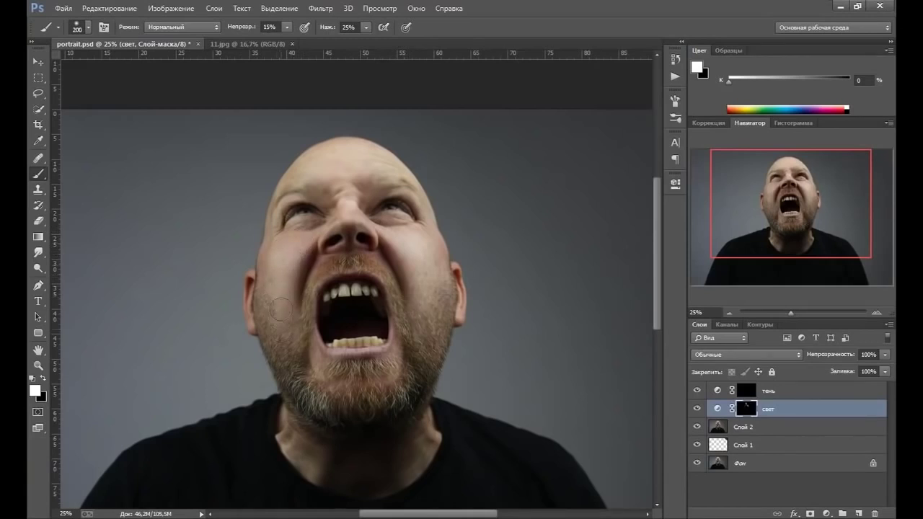
pyautogui.moveTo(296, 248); pyautogui.dragTo(275, 292)
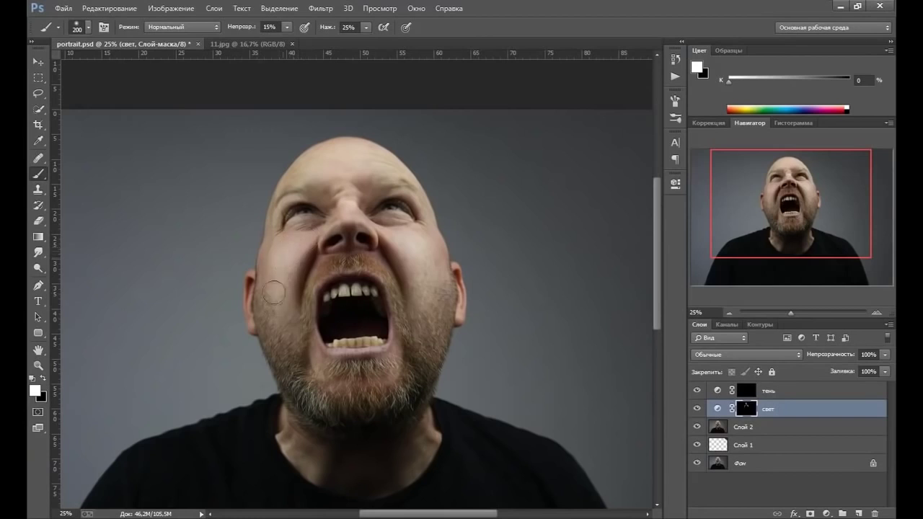
pyautogui.click(697, 409)
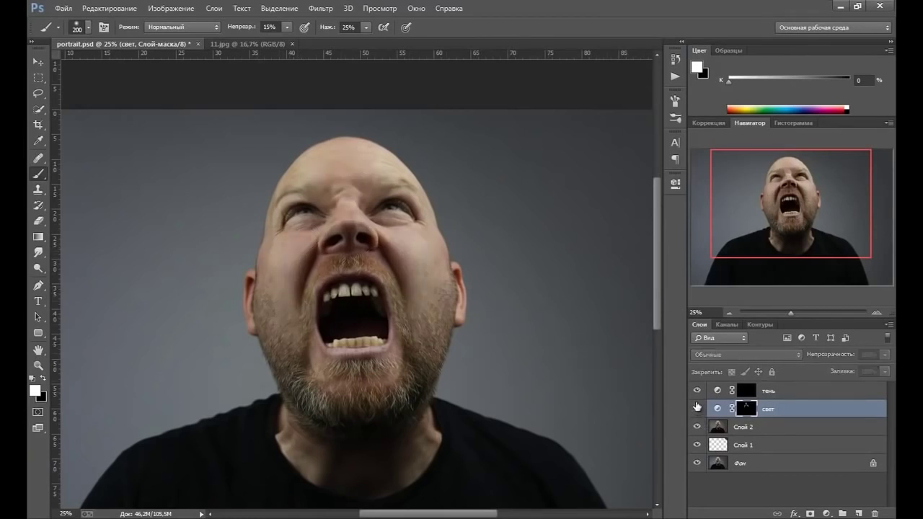
pyautogui.click(697, 408)
pyautogui.click(697, 409)
pyautogui.click(696, 409)
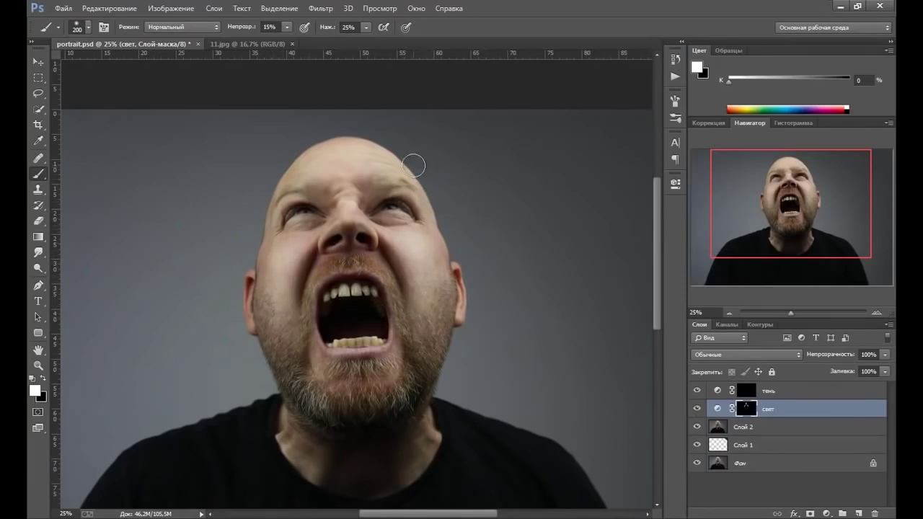
pyautogui.press('[')
pyautogui.press('[')
pyautogui.press('[')
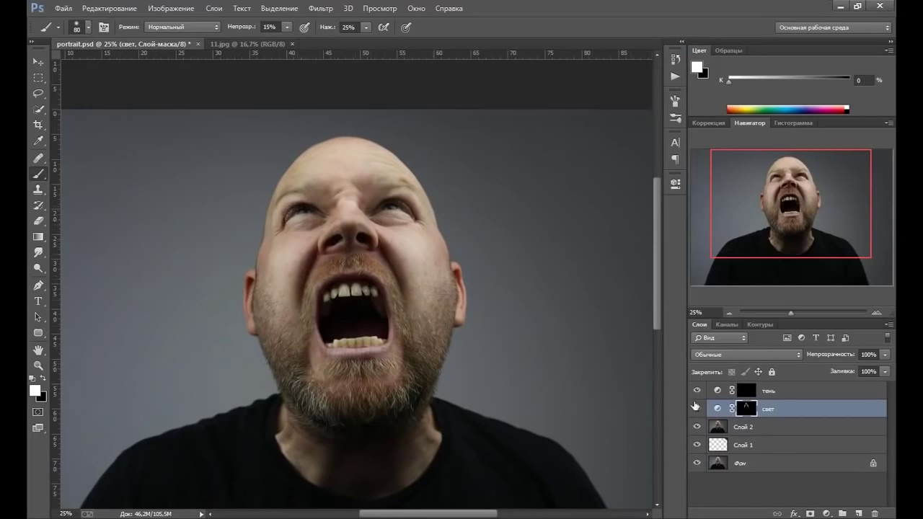
pyautogui.click(697, 408)
pyautogui.click(696, 408)
# Lighten the chin on the свет mask and compare
pyautogui.moveTo(301, 333); pyautogui.dragTo(282, 293)
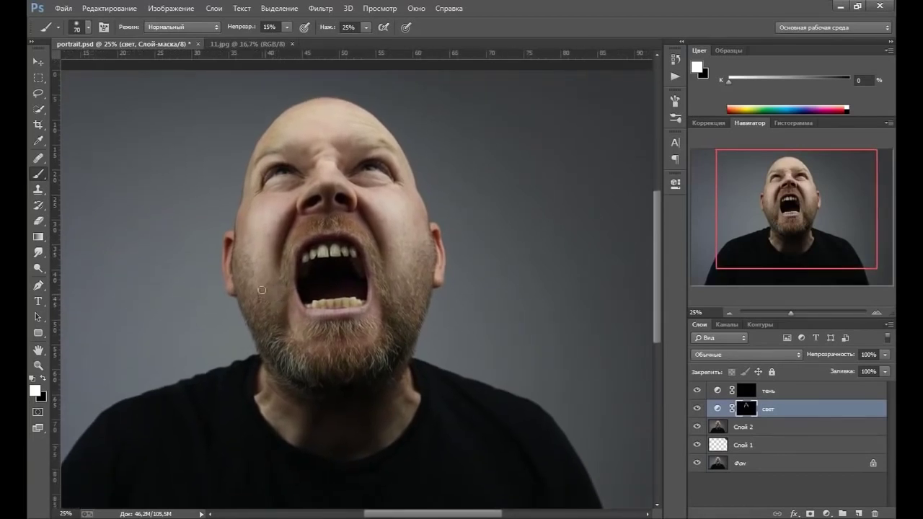
pyautogui.press(']')
pyautogui.press(']')
pyautogui.press(']')
pyautogui.moveTo(298, 354); pyautogui.dragTo(294, 323)
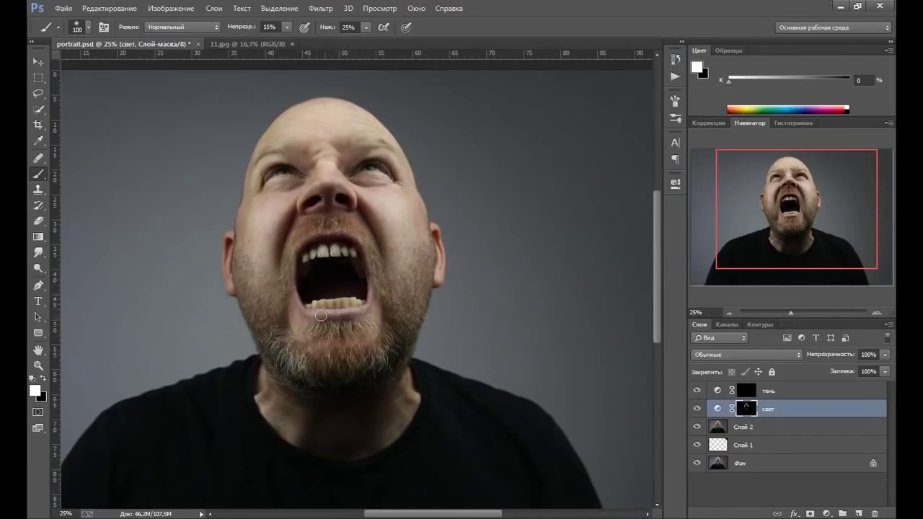
pyautogui.press('[')
pyautogui.press('[')
pyautogui.press('[')
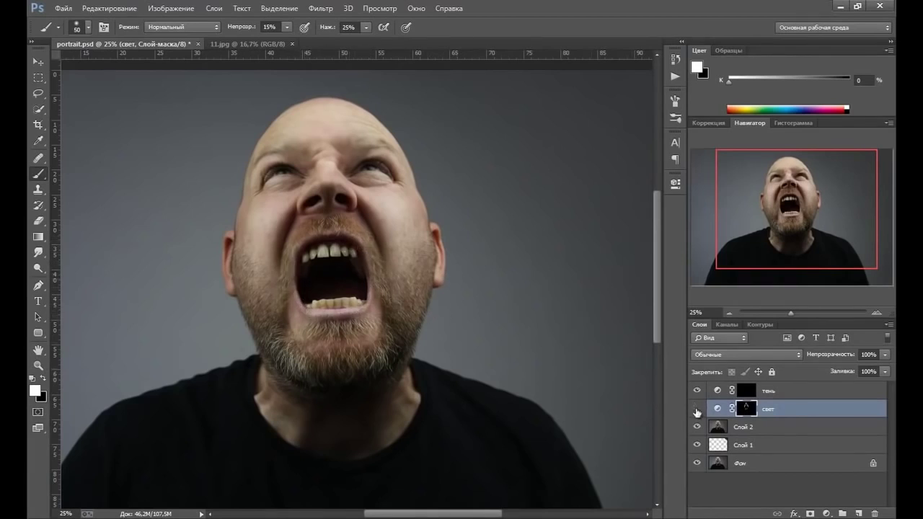
pyautogui.click(697, 408)
pyautogui.click(697, 408)
pyautogui.click(697, 409)
pyautogui.click(696, 409)
# Lighten the left side of the neck, then fit the whole image in the window
pyautogui.press(']')
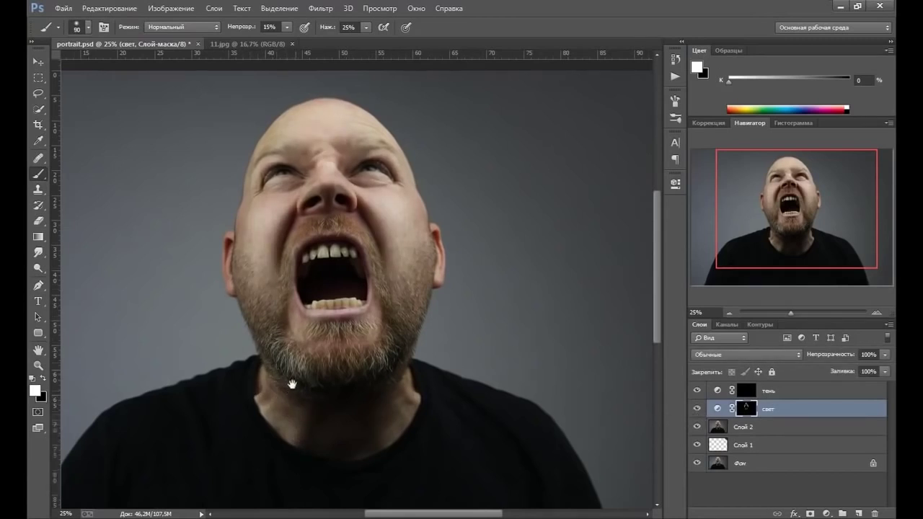
pyautogui.scroll(-2, 290, 376)
pyautogui.press(']')
pyautogui.press(']')
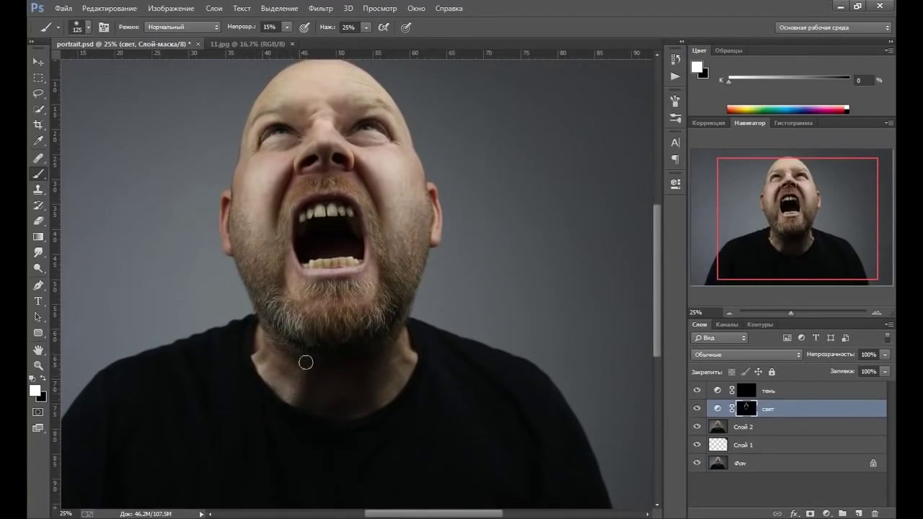
pyautogui.press('[')
pyautogui.press('[')
pyautogui.press('[')
pyautogui.moveTo(281, 368); pyautogui.dragTo(277, 351)
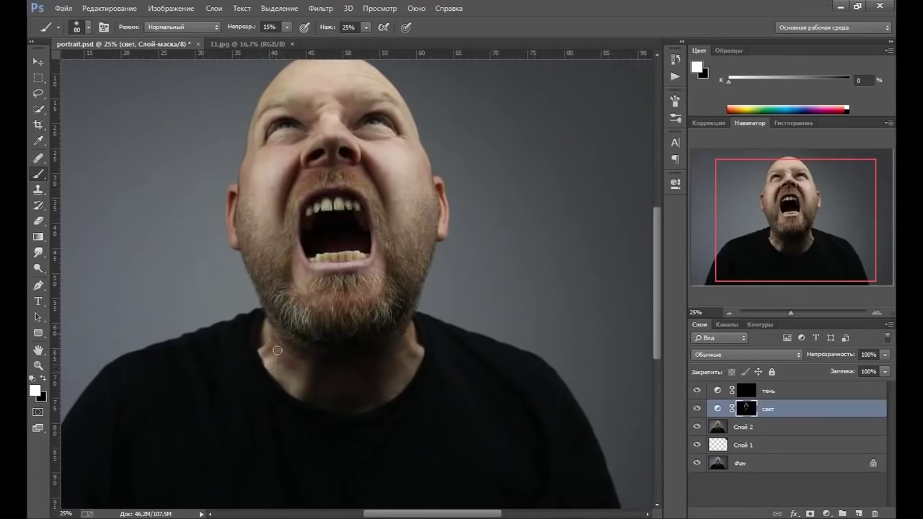
pyautogui.press(']')
pyautogui.press(']')
pyautogui.press('[')
pyautogui.press('[')
pyautogui.scroll(2, 411, 339)
pyautogui.hotkey('ctrl', 'z')
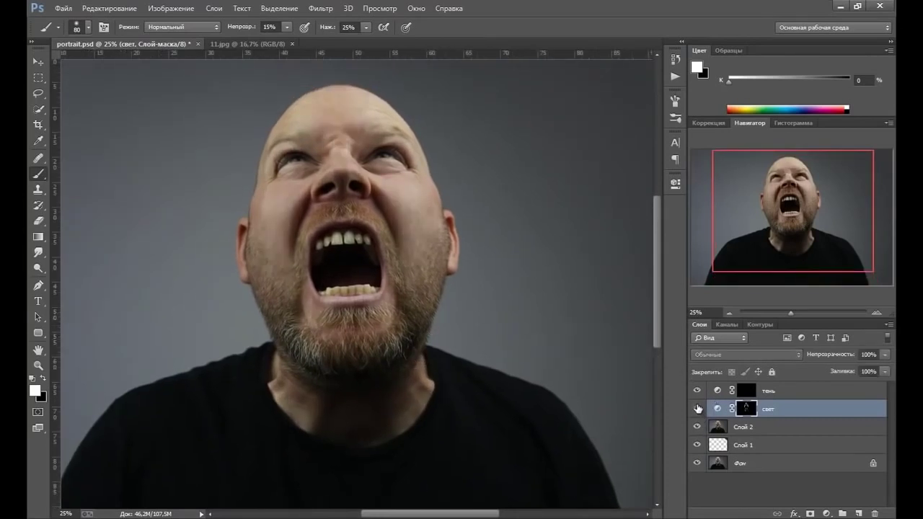
pyautogui.hotkey('ctrl', 'z')
pyautogui.hotkey('ctrl', 'z')
pyautogui.hotkey('ctrl', 'z')
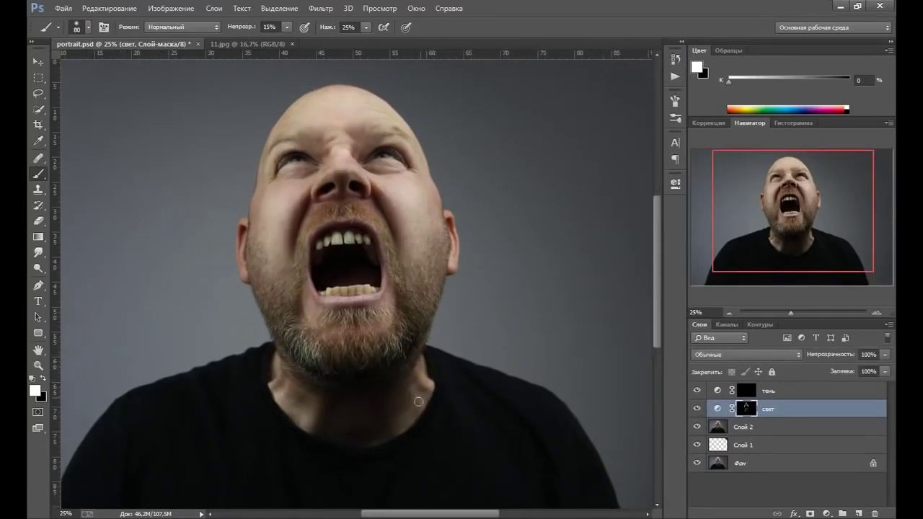
pyautogui.press(']')
pyautogui.press(']')
pyautogui.moveTo(326, 375); pyautogui.dragTo(338, 334)
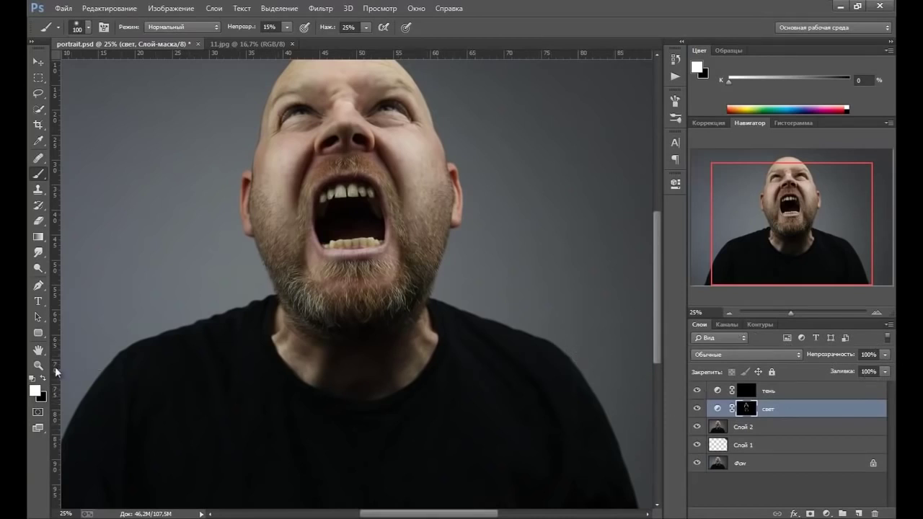
pyautogui.press('z')
pyautogui.hotkey('ctrl', '0')
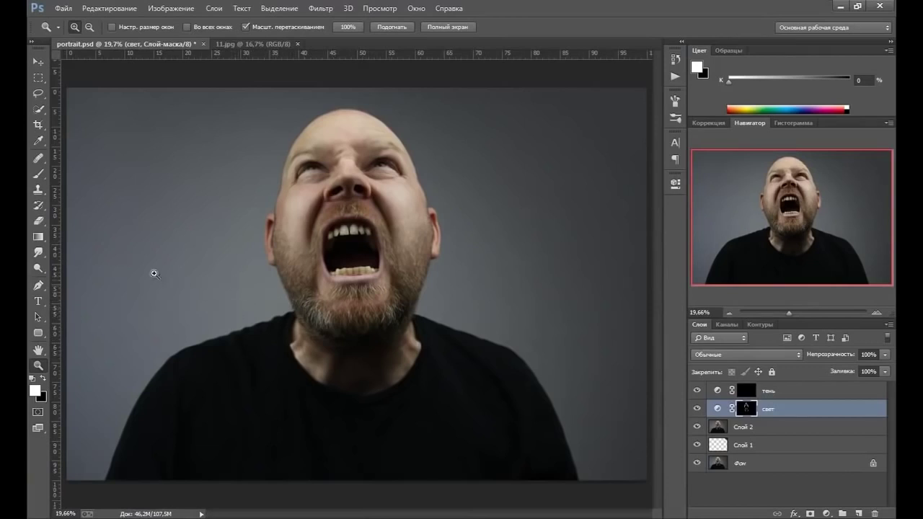
# Return to the Brush and resize it with the bracket keys
pyautogui.click(39, 175)
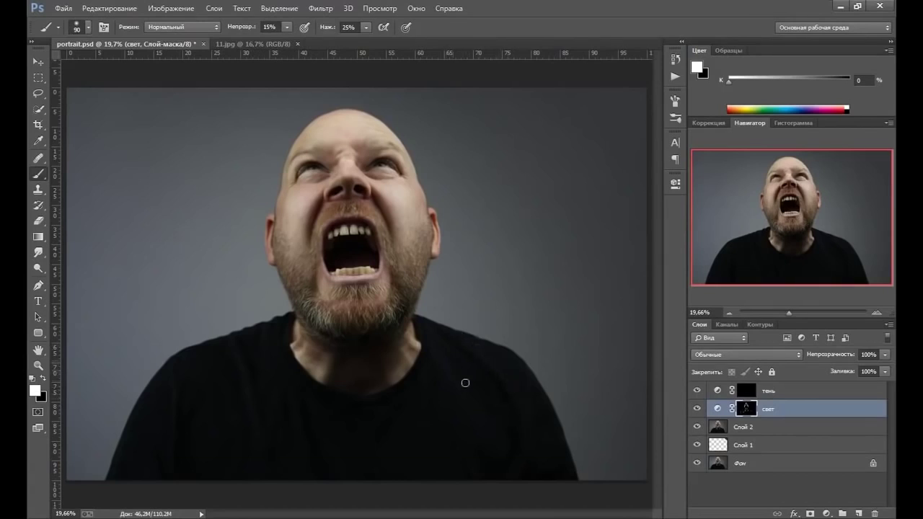
pyautogui.press(']')
pyautogui.press(']')
pyautogui.press(']')
pyautogui.press('[')
pyautogui.press('[')
pyautogui.press('[')
pyautogui.press(']')
pyautogui.press(']')
pyautogui.press(']')
pyautogui.press(']')
pyautogui.press(']')
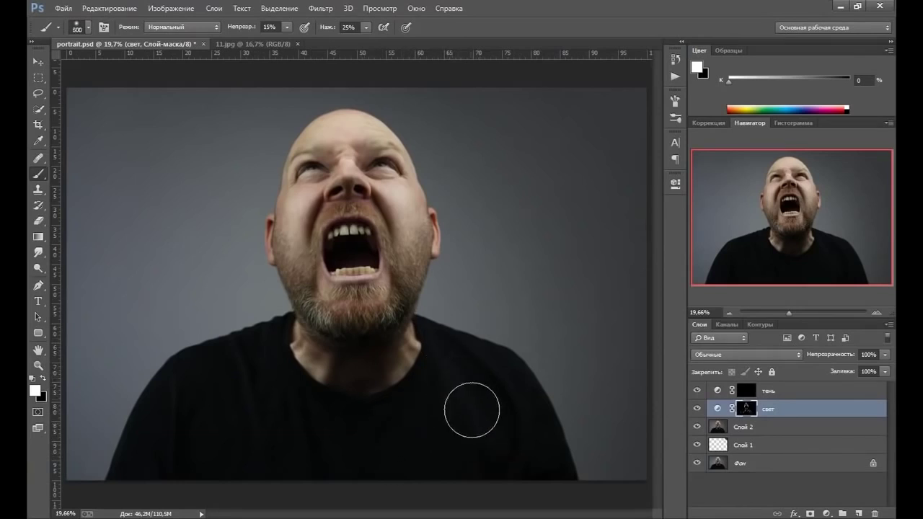
pyautogui.press('[')
pyautogui.press('[')
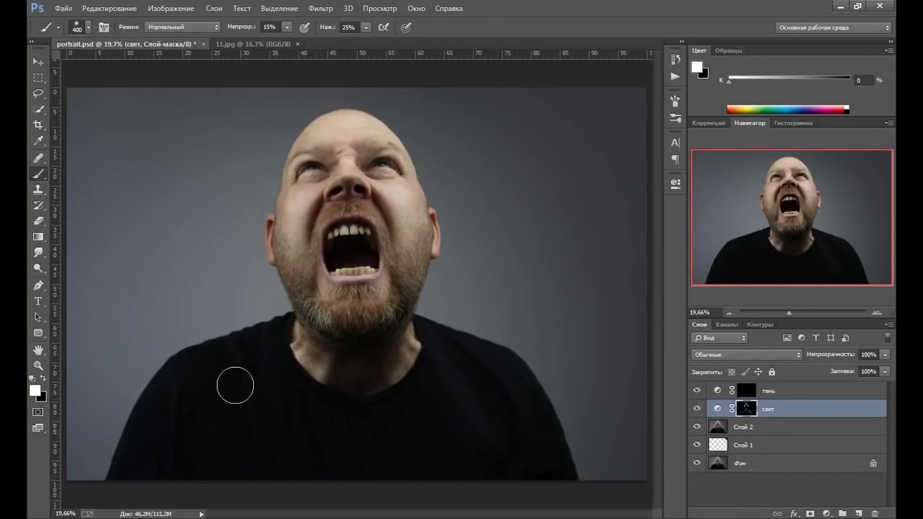
pyautogui.press('[')
pyautogui.press('[')
pyautogui.press('[')
pyautogui.press('[')
pyautogui.press('[')
# Toggle the свет layer repeatedly to compare, then select the тень mask
pyautogui.click(696, 408)
pyautogui.click(697, 409)
pyautogui.click(696, 409)
pyautogui.click(697, 409)
pyautogui.click(695, 410)
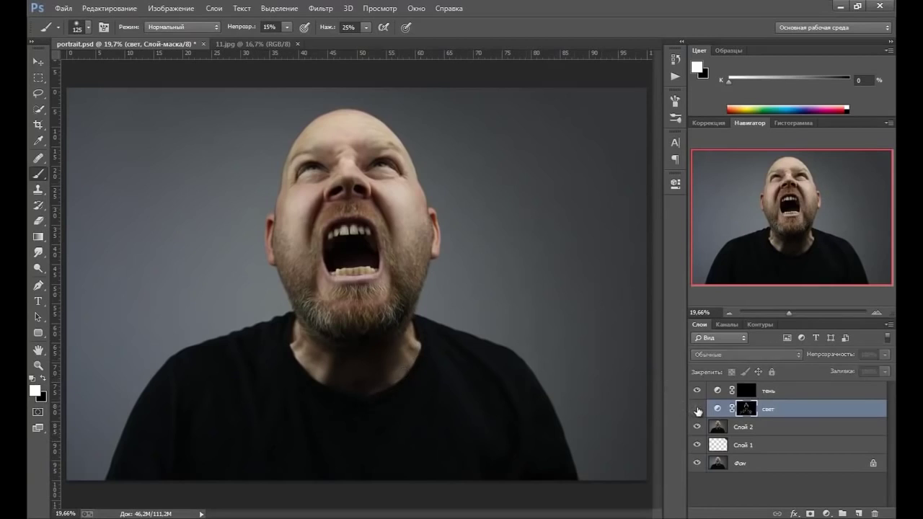
pyautogui.click(695, 411)
pyautogui.click(696, 413)
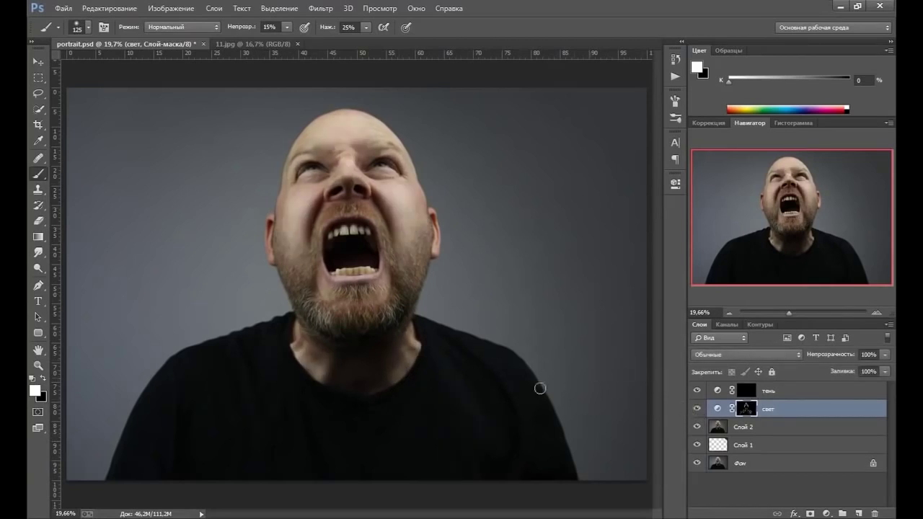
pyautogui.click(697, 413)
pyautogui.click(697, 411)
pyautogui.click(743, 393)
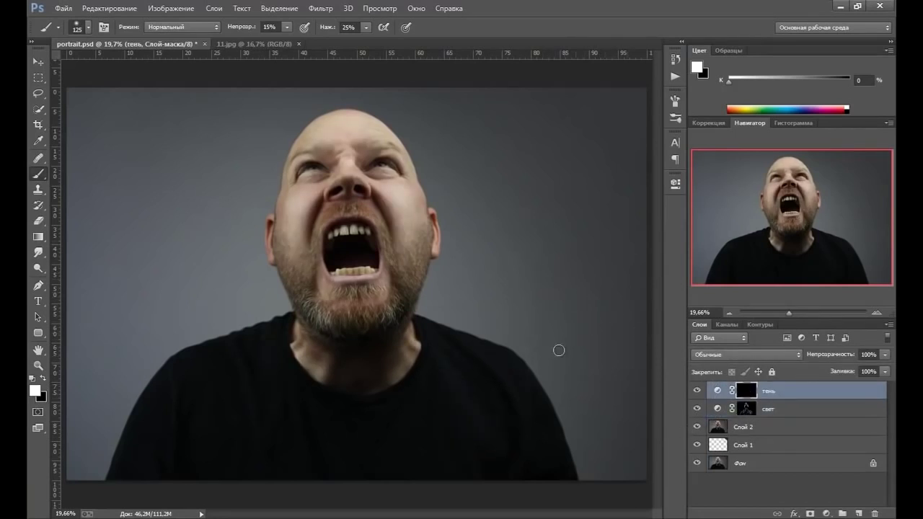
# Zoom in on the face, set the Brush to 150 px, and toggle тень to compare shadows
pyautogui.click(38, 366)
pyautogui.click(329, 178)
pyautogui.moveTo(329, 150); pyautogui.dragTo(331, 202)
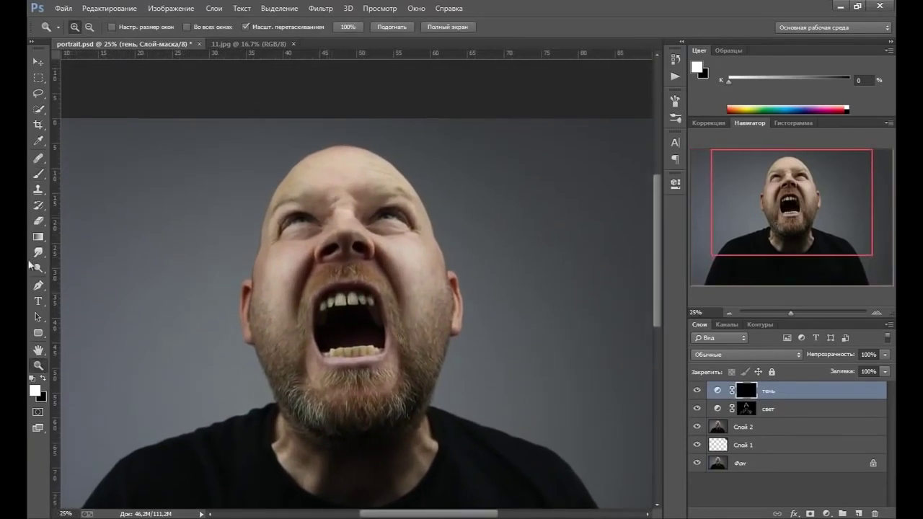
pyautogui.click(38, 174)
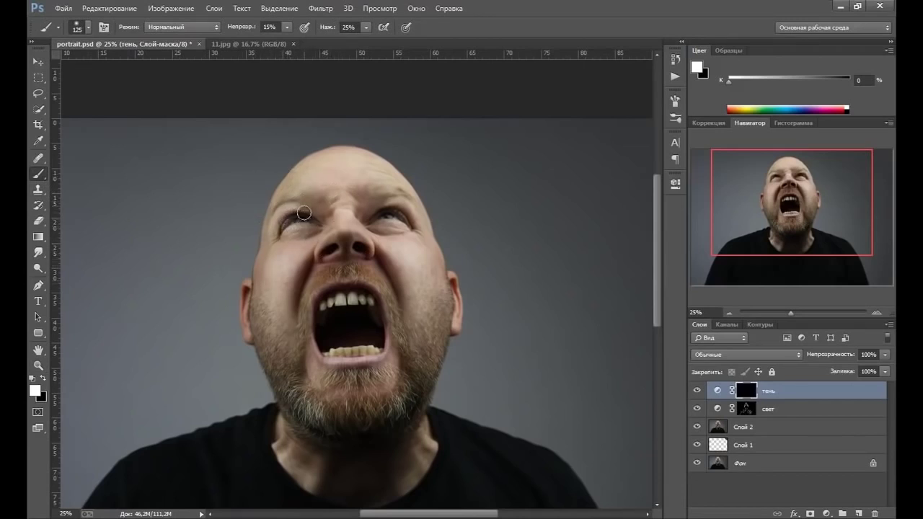
pyautogui.press(']')
pyautogui.press('[')
pyautogui.press(']')
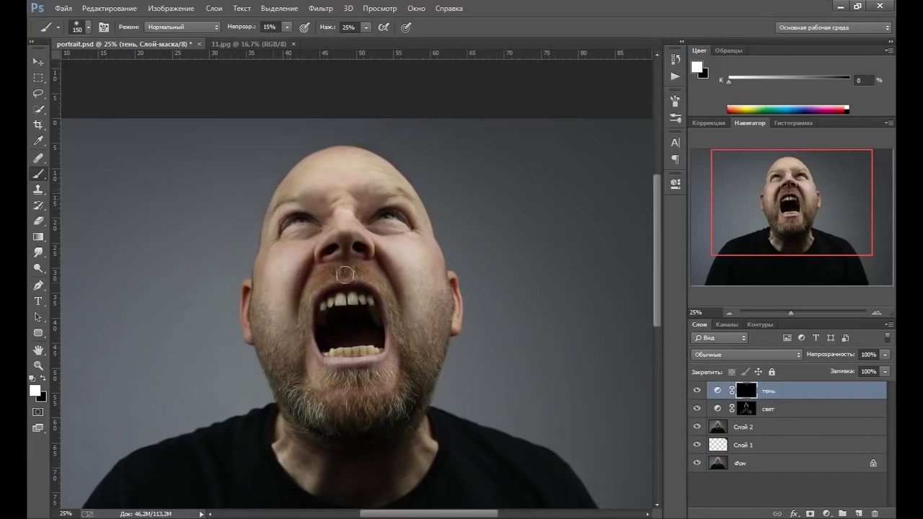
pyautogui.click(698, 391)
pyautogui.click(698, 391)
pyautogui.click(697, 391)
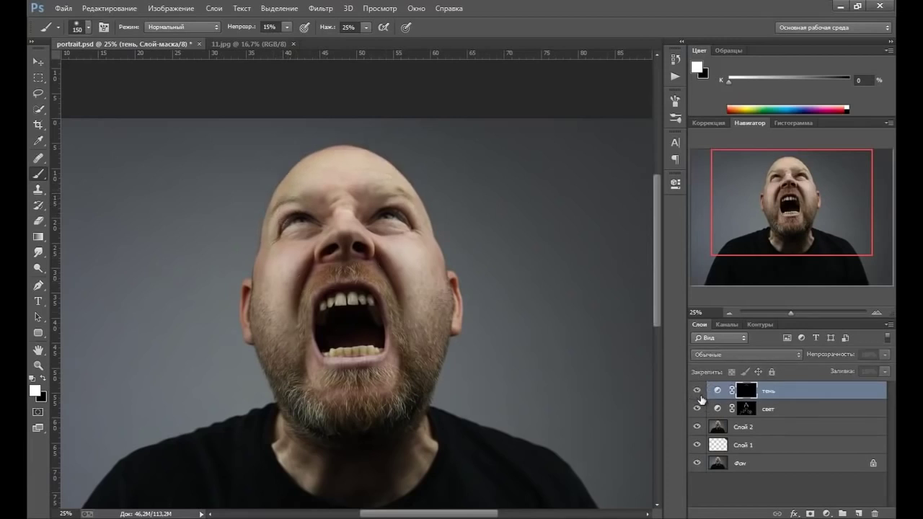
pyautogui.click(699, 393)
pyautogui.click(699, 393)
pyautogui.click(699, 393)
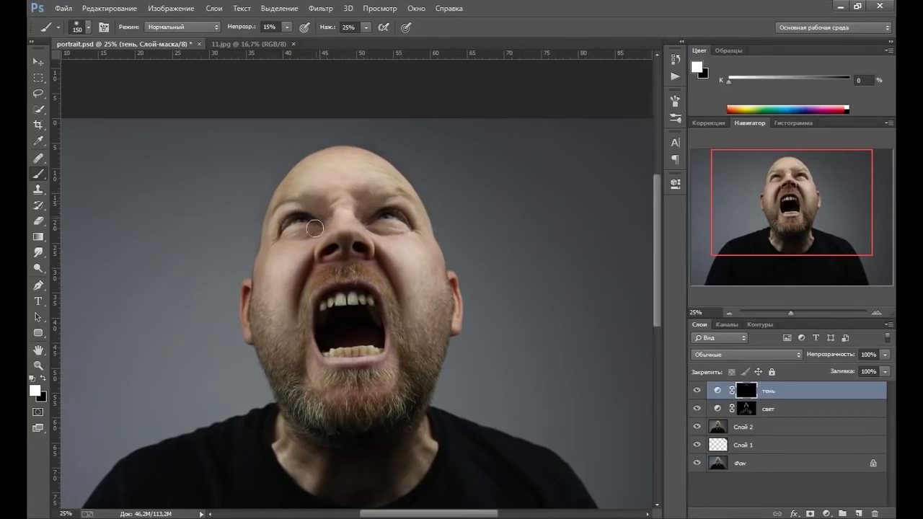
# Shade the тень mask with brush sizes of 100–150 px, then briefly hide свет to compare
pyautogui.press('[')
pyautogui.press('[')
pyautogui.press('[')
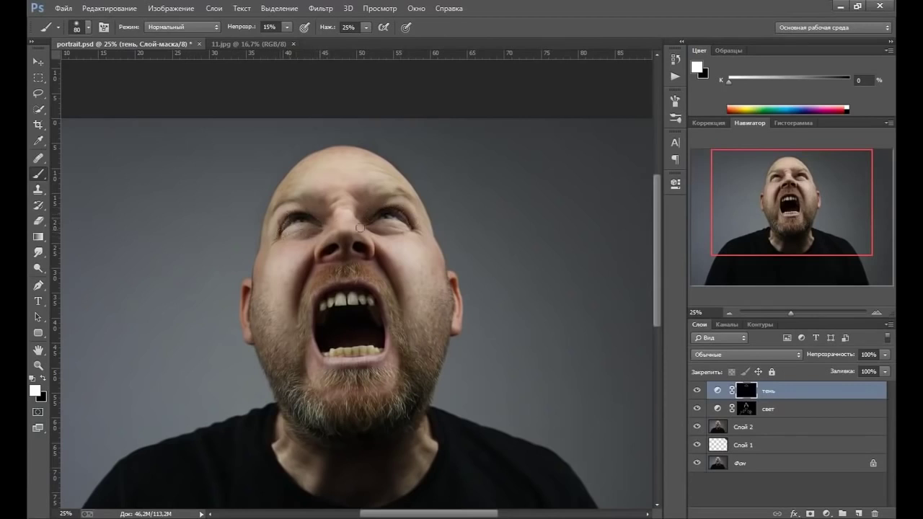
pyautogui.press(']')
pyautogui.press(']')
pyautogui.press(']')
pyautogui.press(']')
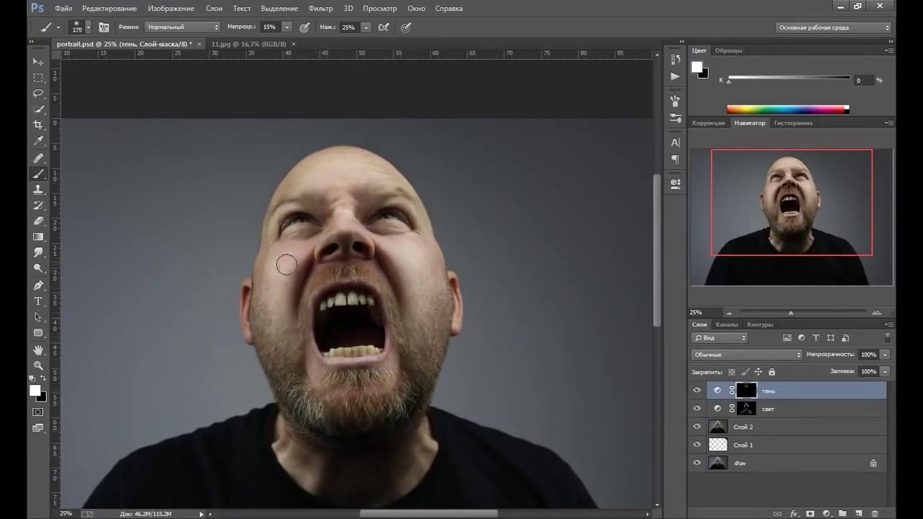
pyautogui.press('[')
pyautogui.press('[')
pyautogui.press('[')
pyautogui.press(']')
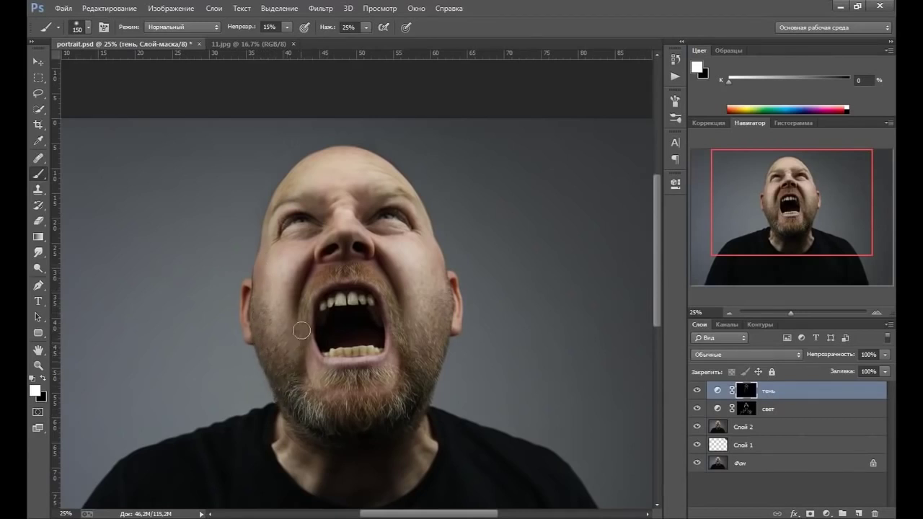
pyautogui.press('[')
pyautogui.press(']')
pyautogui.press(']')
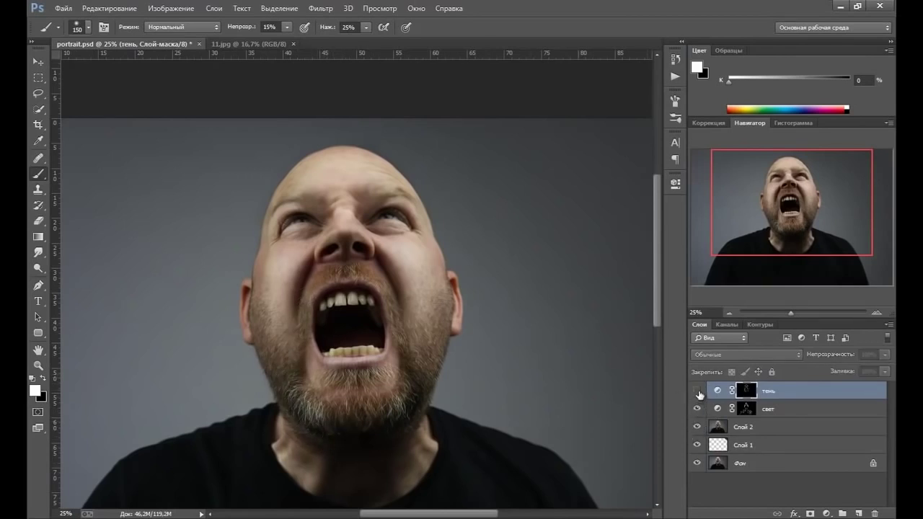
pyautogui.click(697, 408)
pyautogui.click(697, 408)
# Refine the свет mask with an 80 px brush, then the тень mask with a 150 px brush
pyautogui.click(746, 409)
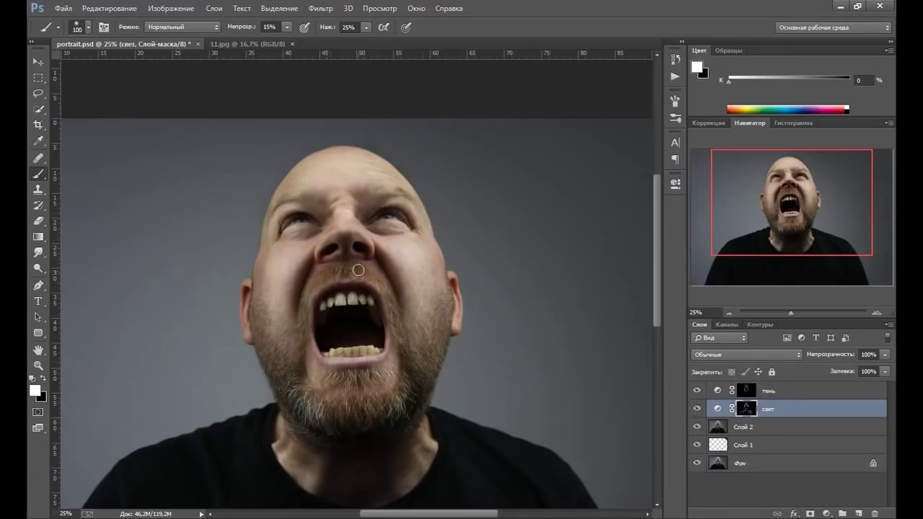
pyautogui.press('[')
pyautogui.press('[')
pyautogui.press('[')
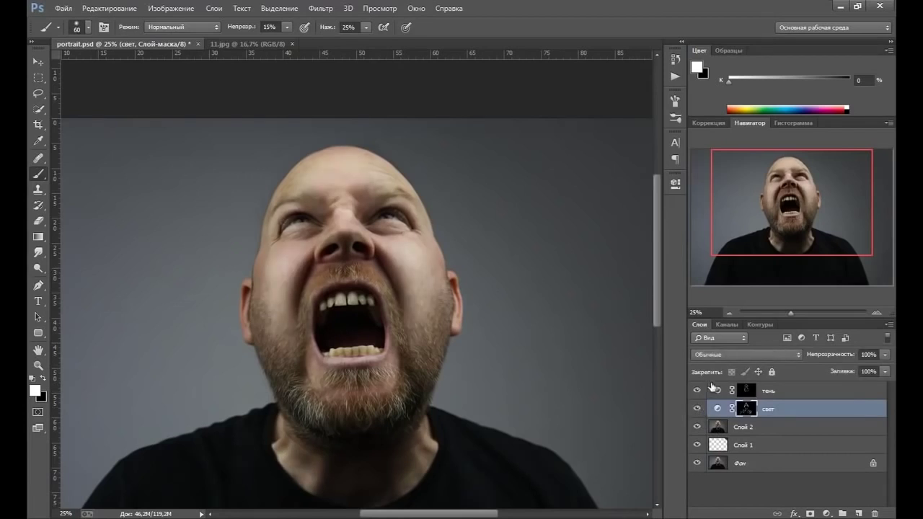
pyautogui.click(721, 390)
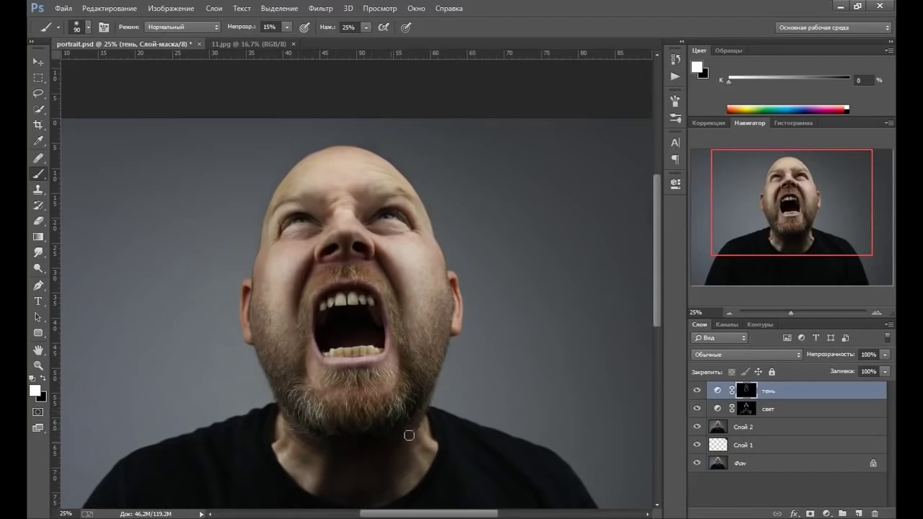
pyautogui.scroll(-2, 332, 393)
pyautogui.scroll(-2, 333, 382)
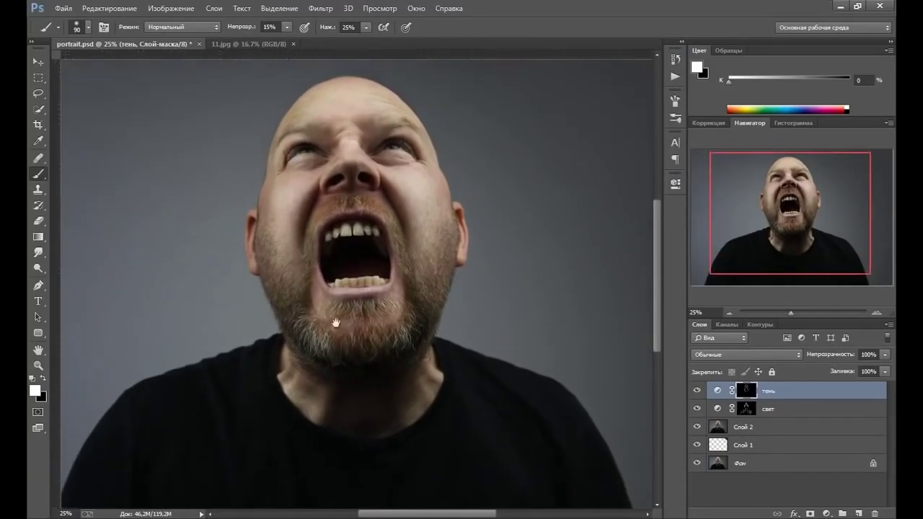
pyautogui.scroll(-1, 310, 361)
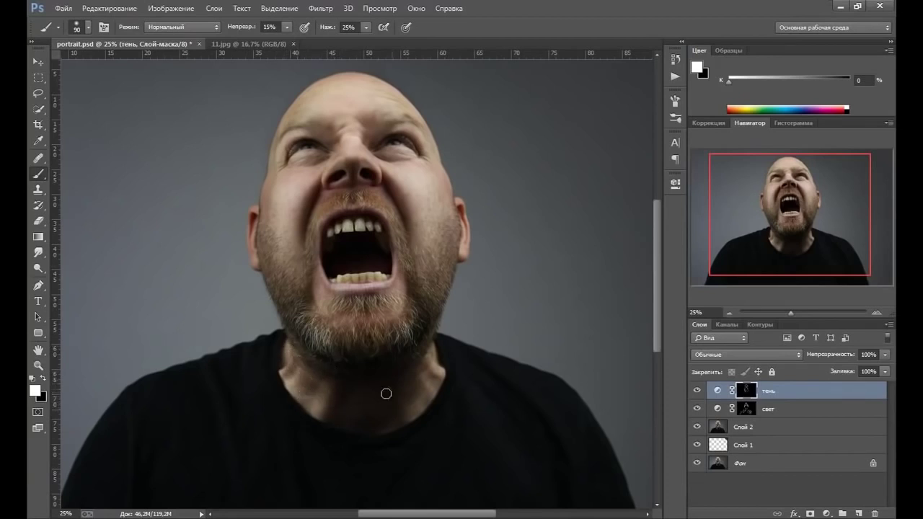
pyautogui.press(']')
pyautogui.press(']')
pyautogui.press(']')
pyautogui.click(696, 391)
pyautogui.click(696, 391)
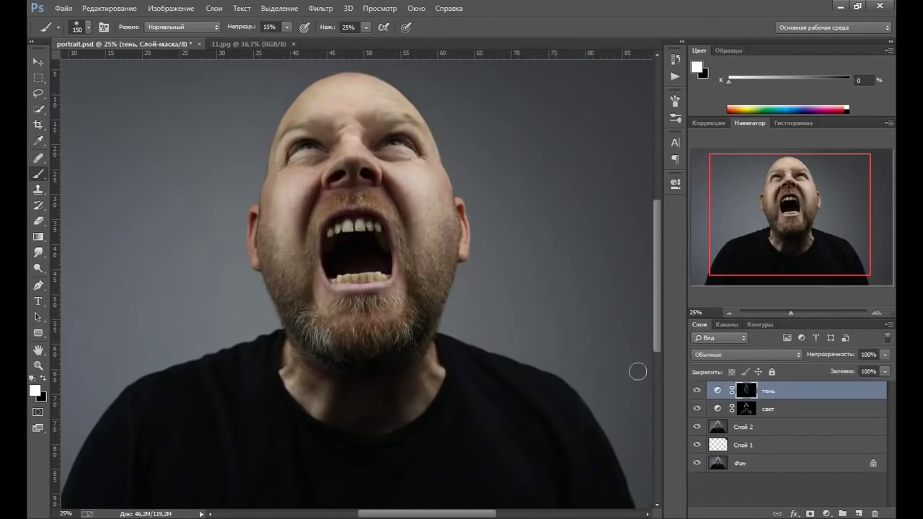
# Zoom out to the whole portrait and compare it with and without the shadows
pyautogui.click(40, 370)
pyautogui.rightClick(381, 336)
pyautogui.click(422, 421)
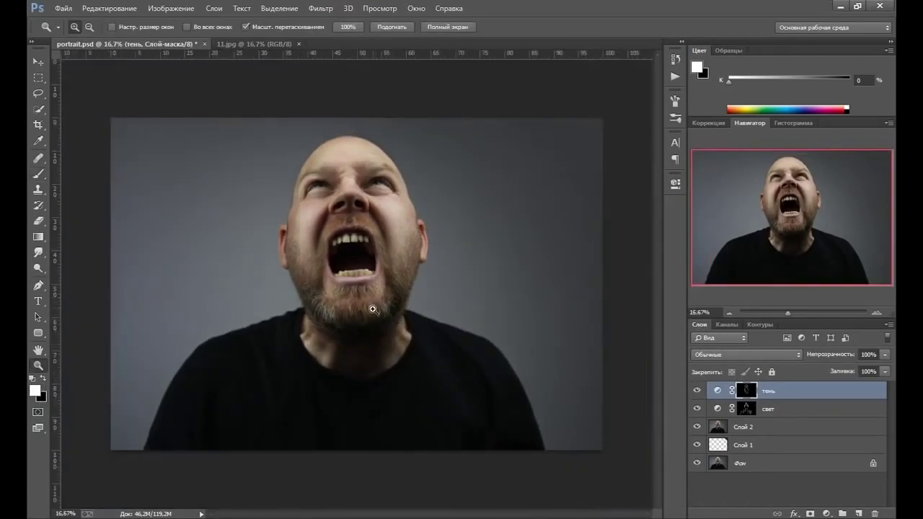
pyautogui.click(697, 393)
pyautogui.click(697, 393)
pyautogui.click(697, 394)
pyautogui.click(699, 394)
# Paint faint shadow over the shoulder and shirt, then select свет together with тень
pyautogui.click(38, 174)
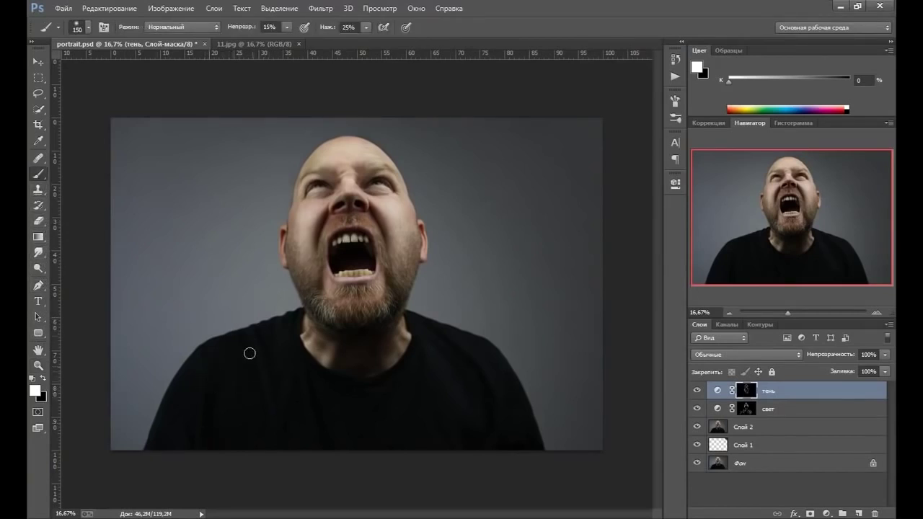
pyautogui.moveTo(270, 323); pyautogui.dragTo(302, 376)
pyautogui.press('[')
pyautogui.keyDown('shift'); pyautogui.click(777, 410); pyautogui.keyUp('shift')
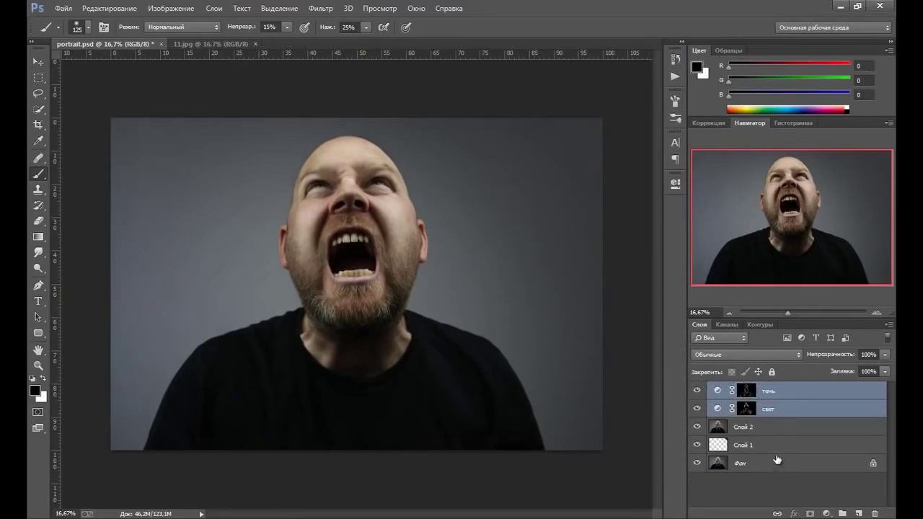
# Group тень and свет into Группа 1 and compare the portrait with and without it
pyautogui.hotkey('ctrl', 'g')
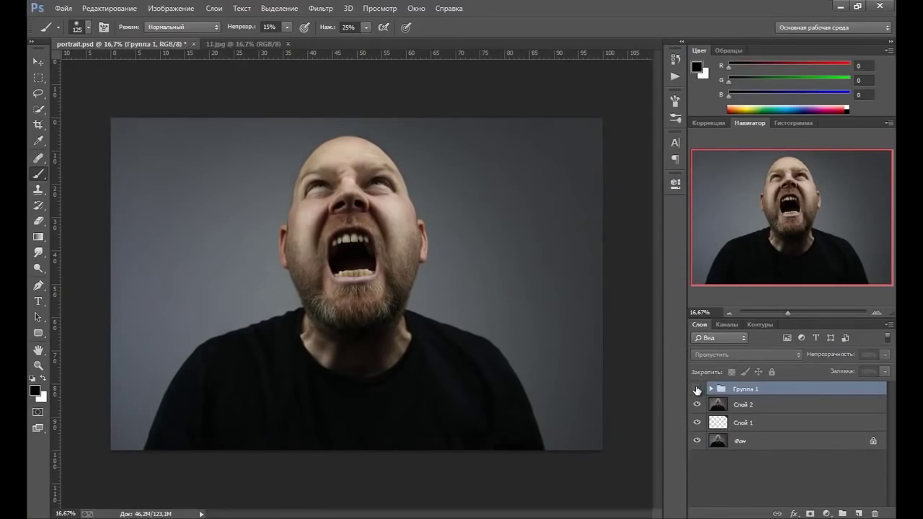
pyautogui.click(697, 390)
pyautogui.click(697, 390)
pyautogui.click(697, 390)
pyautogui.click(697, 391)
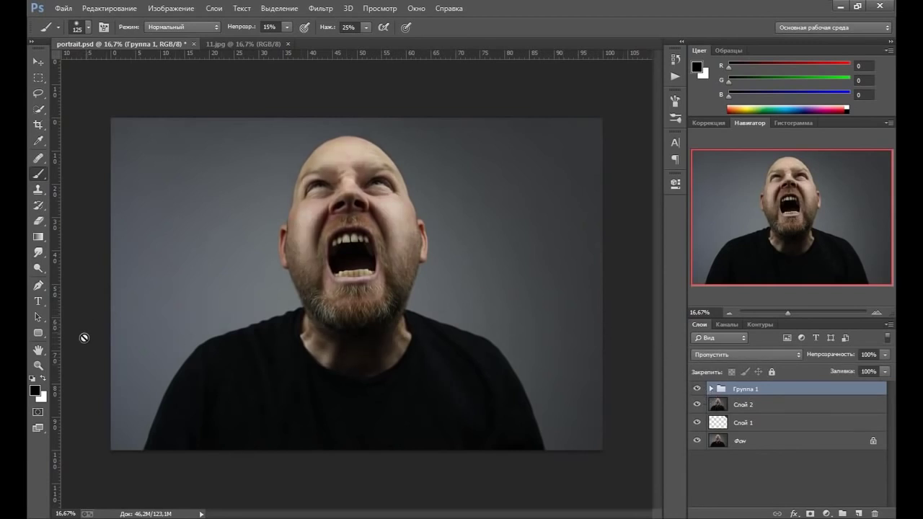
# Zoom in on the forehead and face
pyautogui.click(38, 366)
pyautogui.click(338, 172)
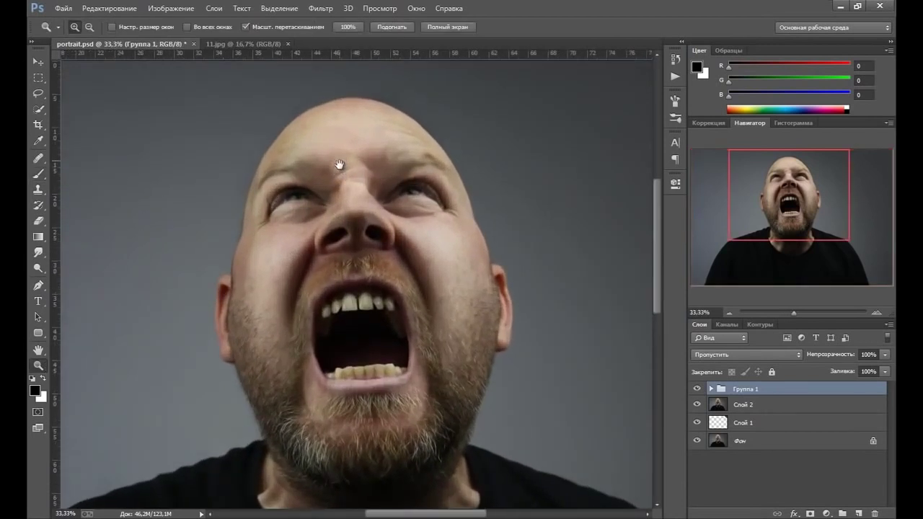
pyautogui.click(336, 151)
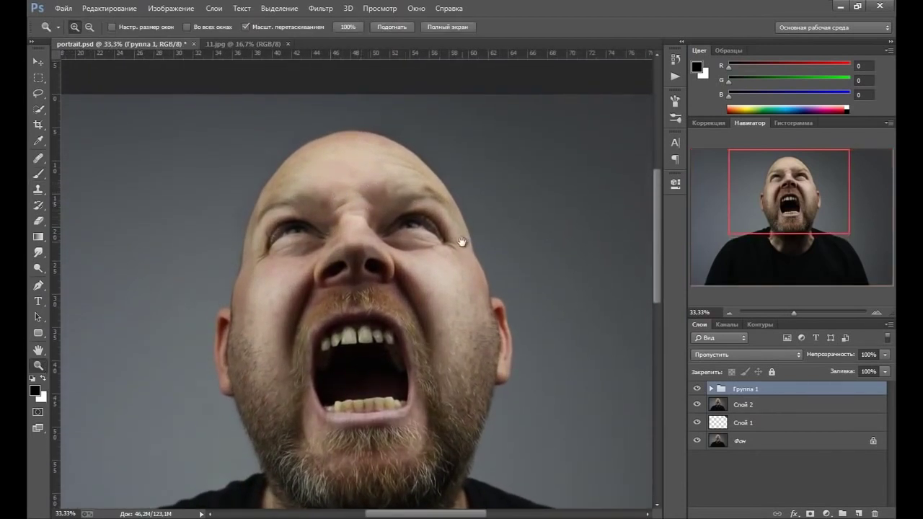
pyautogui.scroll(-2, 444, 250)
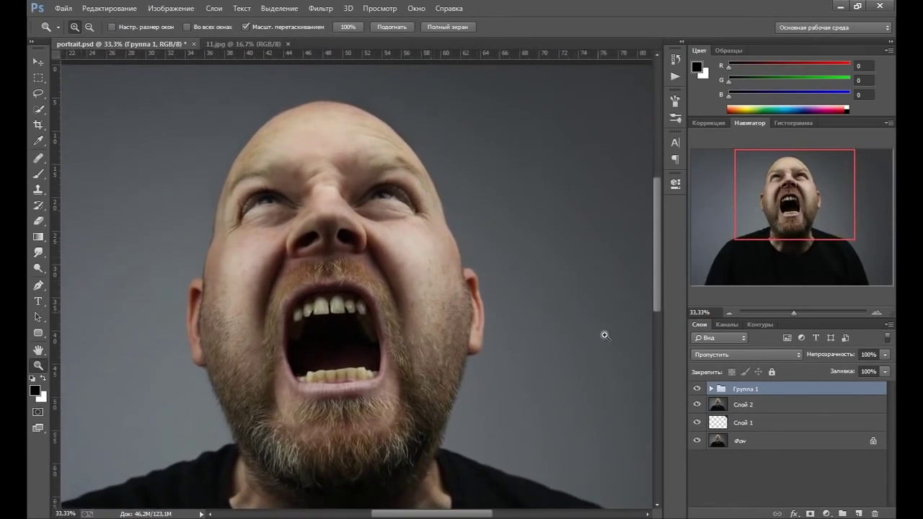
# Add a brightening Curves layer, Кривые 1, with its mask inverted to black
pyautogui.click(826, 514)
pyautogui.click(771, 320)
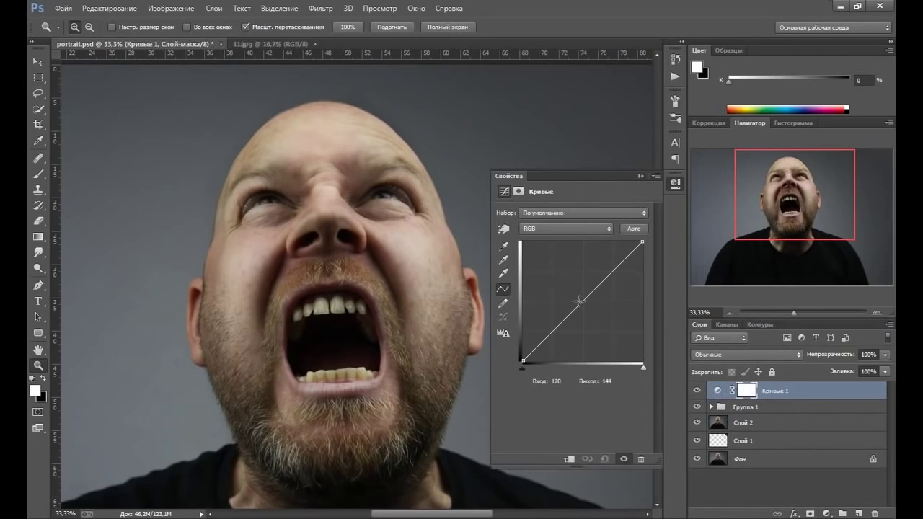
pyautogui.moveTo(573, 311); pyautogui.dragTo(573, 289)
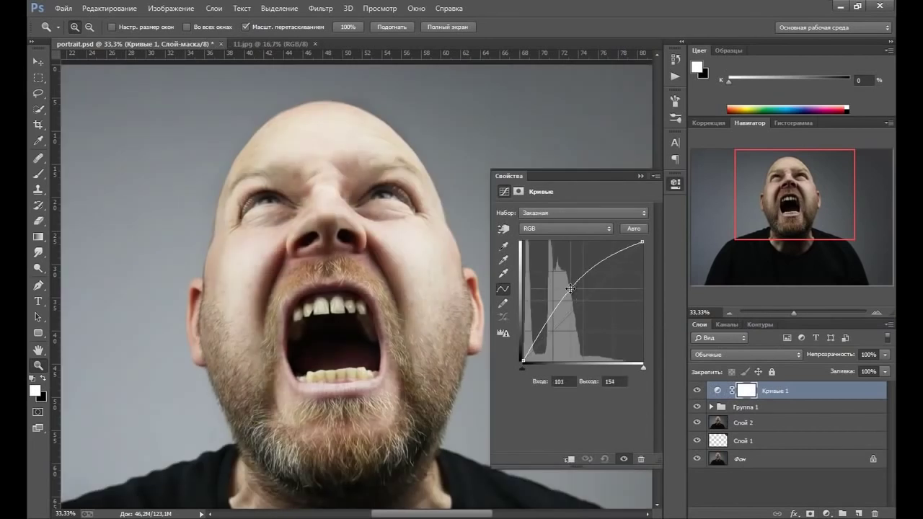
pyautogui.click(639, 176)
pyautogui.press('x')
pyautogui.hotkey('ctrl', 'i')
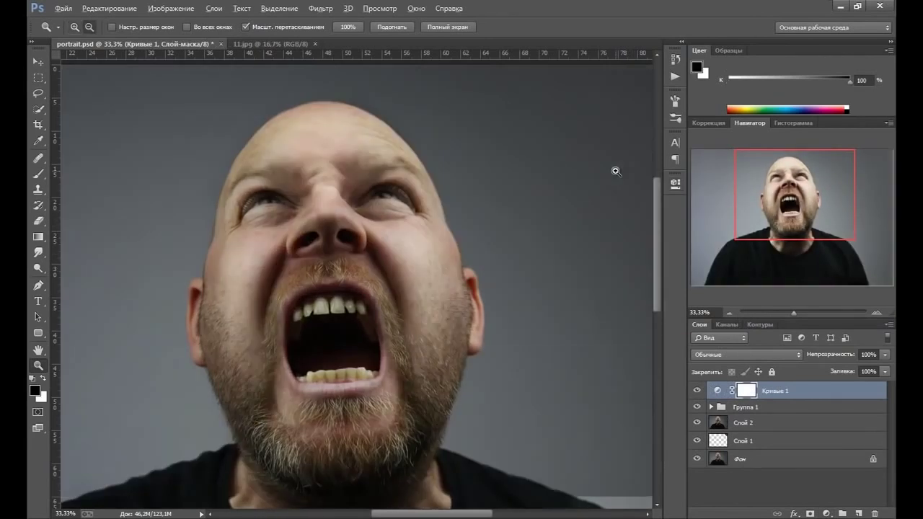
# Add a darkening Curves layer, Кривые 2, invert its mask, and ready a white brush
pyautogui.click(826, 514)
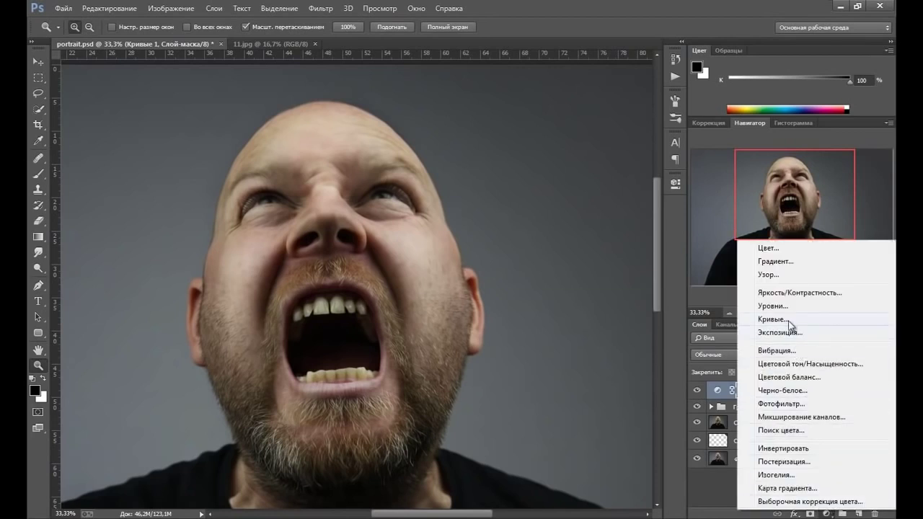
pyautogui.click(778, 320)
pyautogui.moveTo(587, 296); pyautogui.dragTo(595, 315)
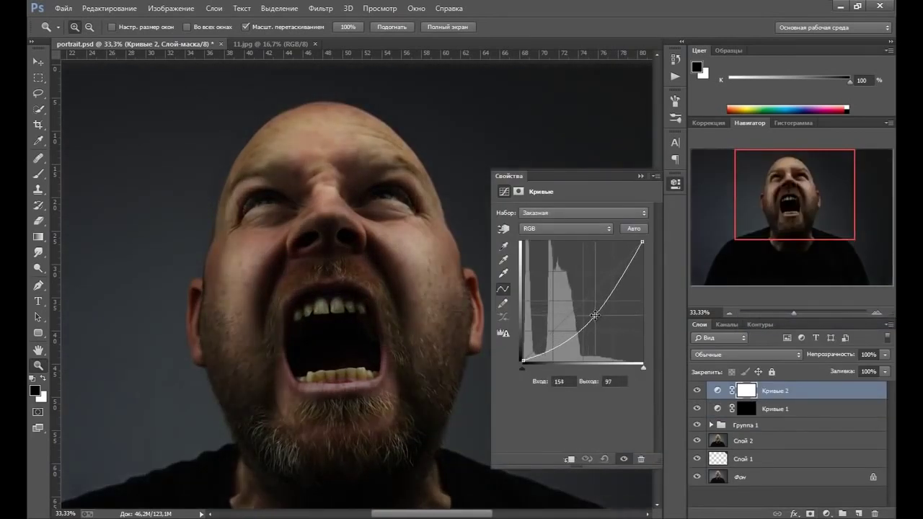
pyautogui.click(641, 177)
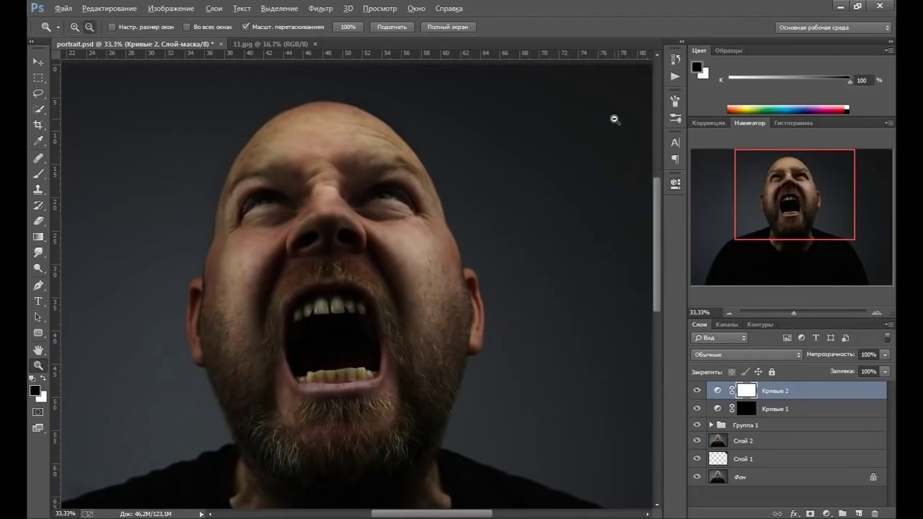
pyautogui.hotkey('ctrl', 'i')
pyautogui.press('b')
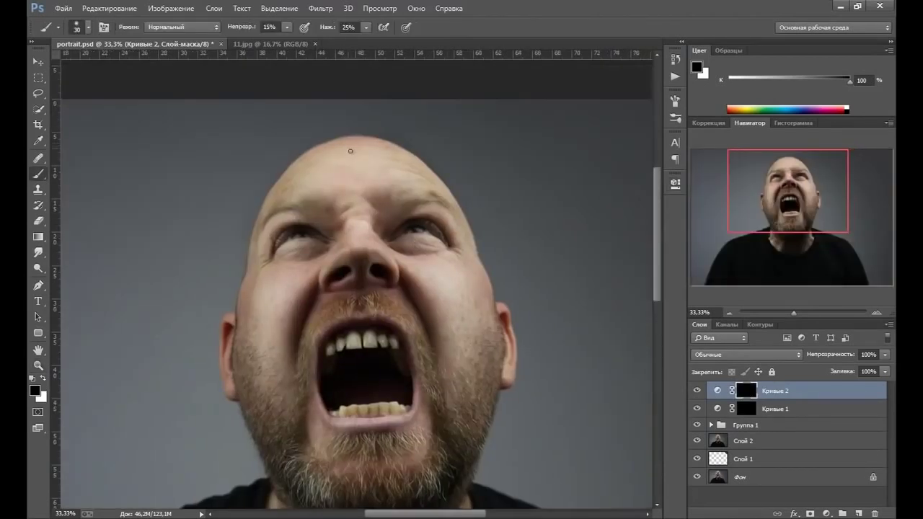
pyautogui.press('x')
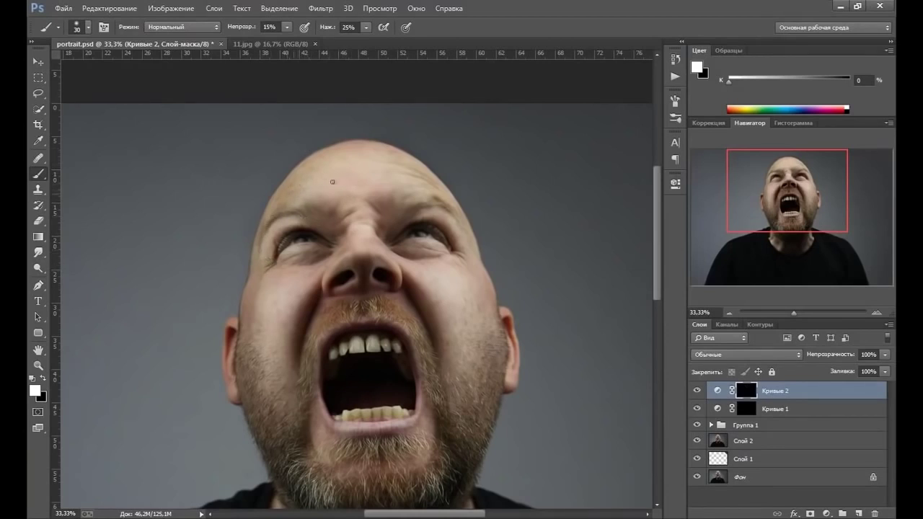
pyautogui.moveTo(347, 232); pyautogui.dragTo(336, 223)
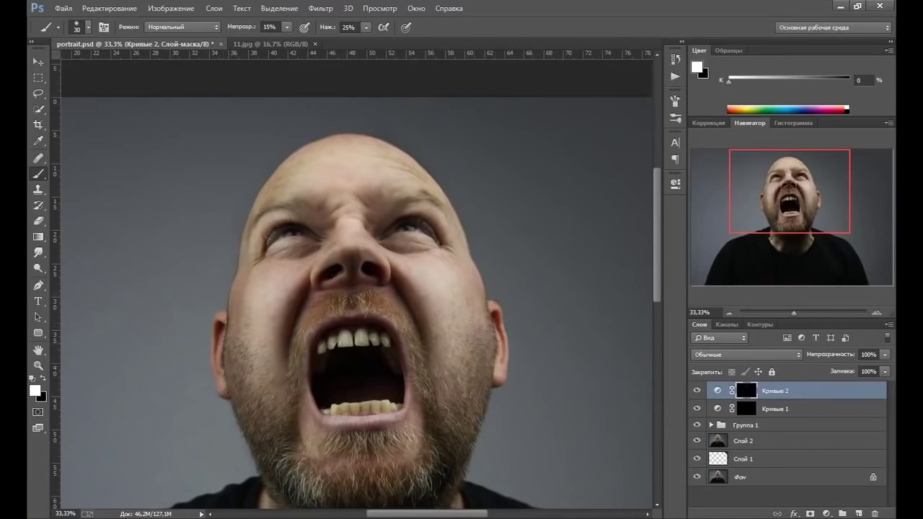
# On the Кривые 1 mask, paint a faint stroke around the eye with a 30 px brush
pyautogui.click(745, 409)
pyautogui.press(']')
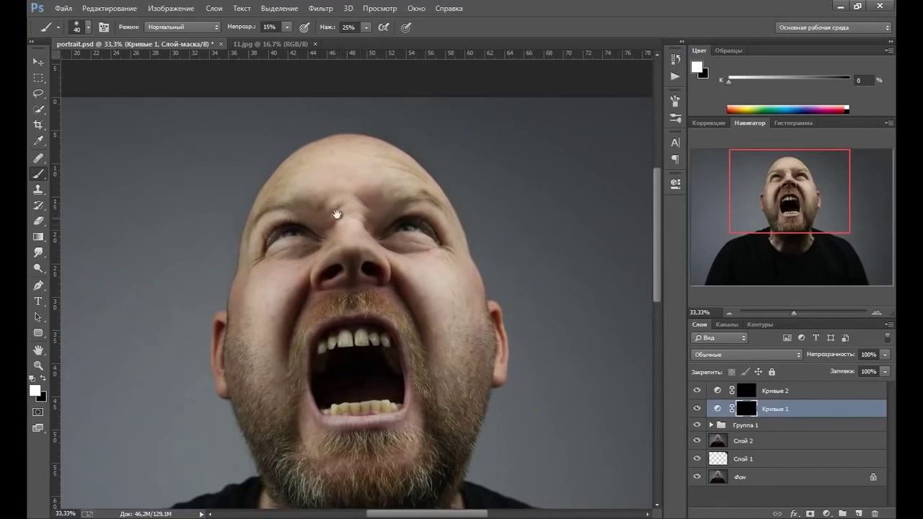
pyautogui.moveTo(339, 214); pyautogui.dragTo(455, 180)
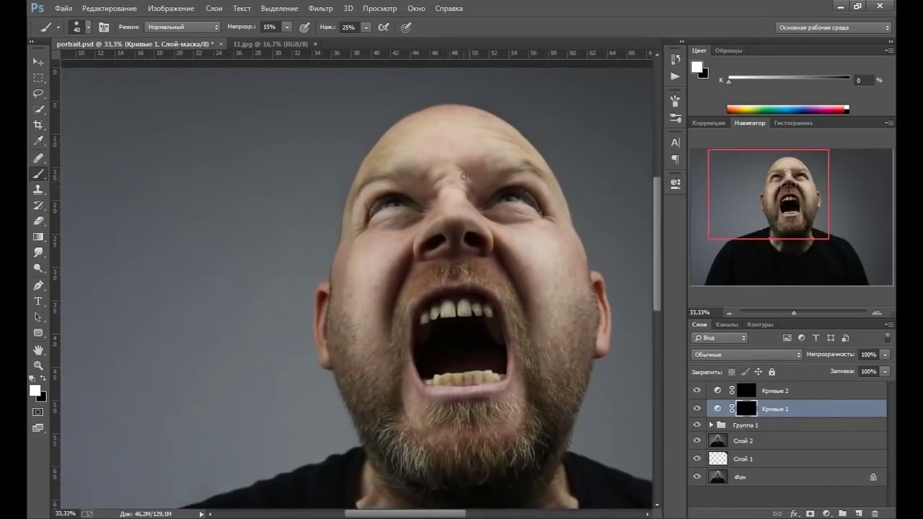
pyautogui.press(']')
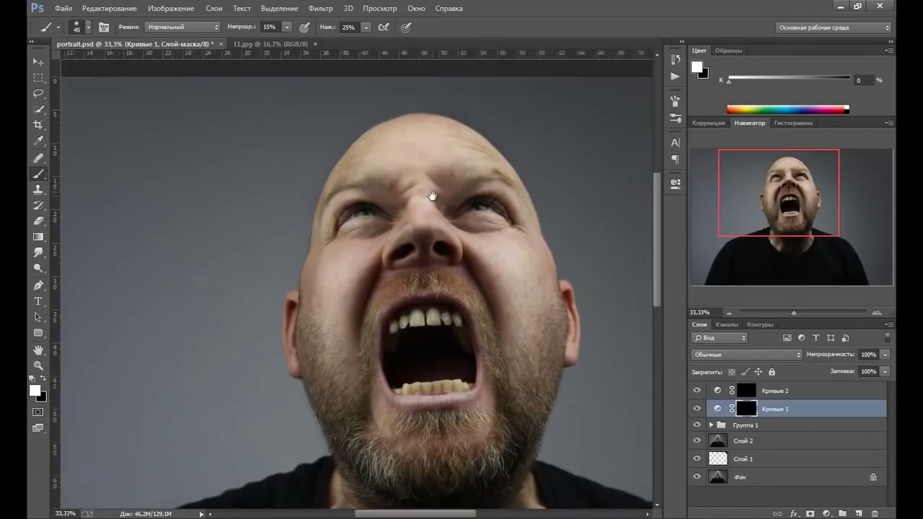
pyautogui.moveTo(483, 180); pyautogui.dragTo(430, 193)
pyautogui.press('[')
pyautogui.press('[')
pyautogui.press('[')
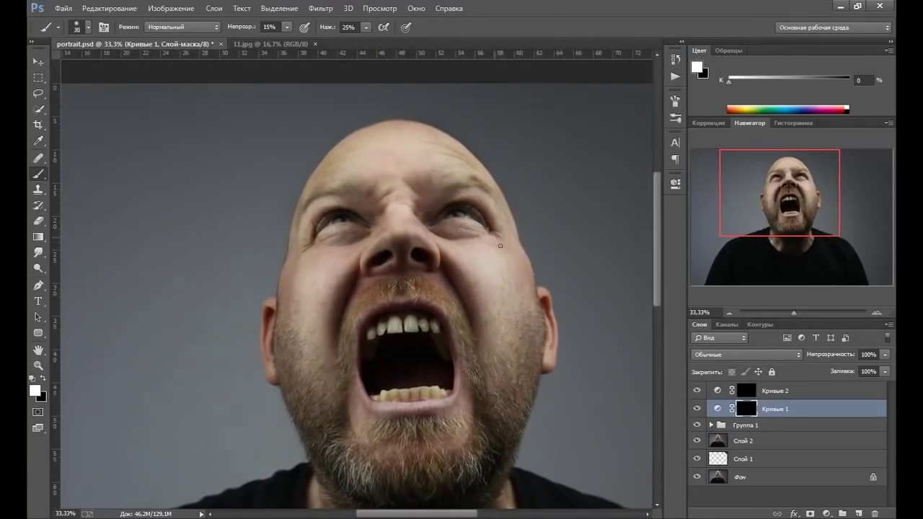
pyautogui.press(']')
pyautogui.press('[')
pyautogui.moveTo(343, 221); pyautogui.dragTo(347, 221)
# Compare Кривые 1 on and off, then continue on its mask with a 25–35 px brush
pyautogui.click(697, 409)
pyautogui.click(696, 409)
pyautogui.click(697, 409)
pyautogui.click(743, 391)
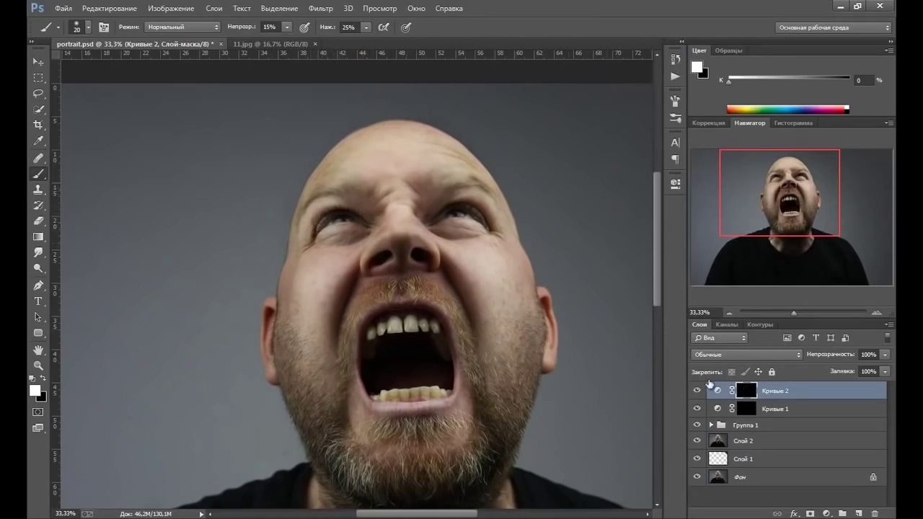
pyautogui.click(743, 409)
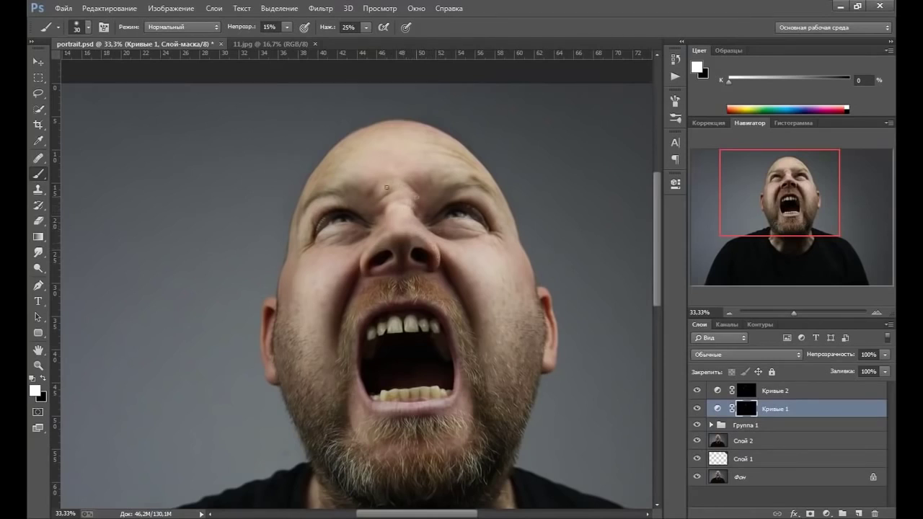
pyautogui.press('[')
pyautogui.press(']')
# Fit the portrait on screen and group Кривые 1 and Кривые 2 into Группа 2
pyautogui.press('z')
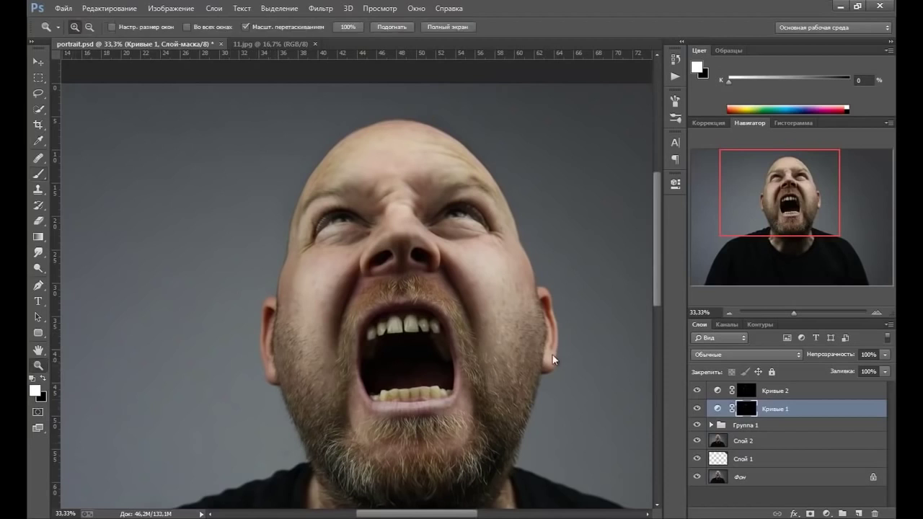
pyautogui.rightClick(553, 355)
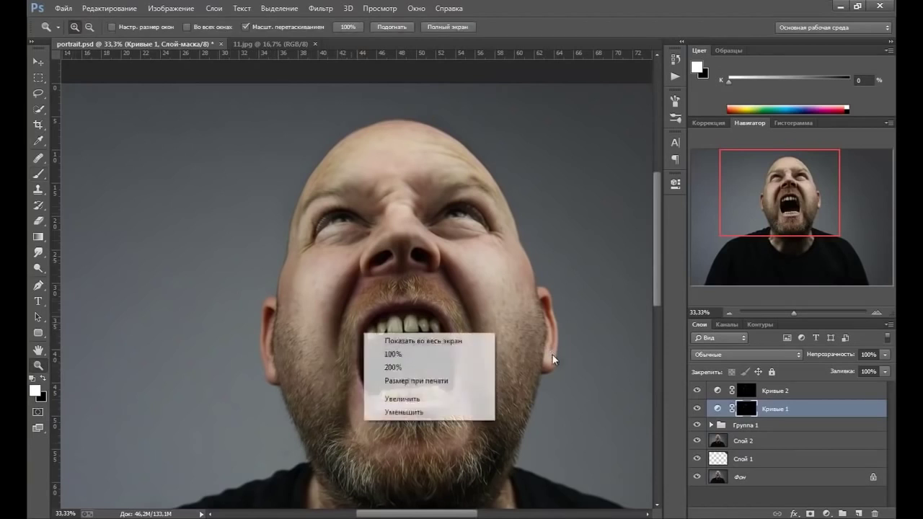
pyautogui.click(553, 355)
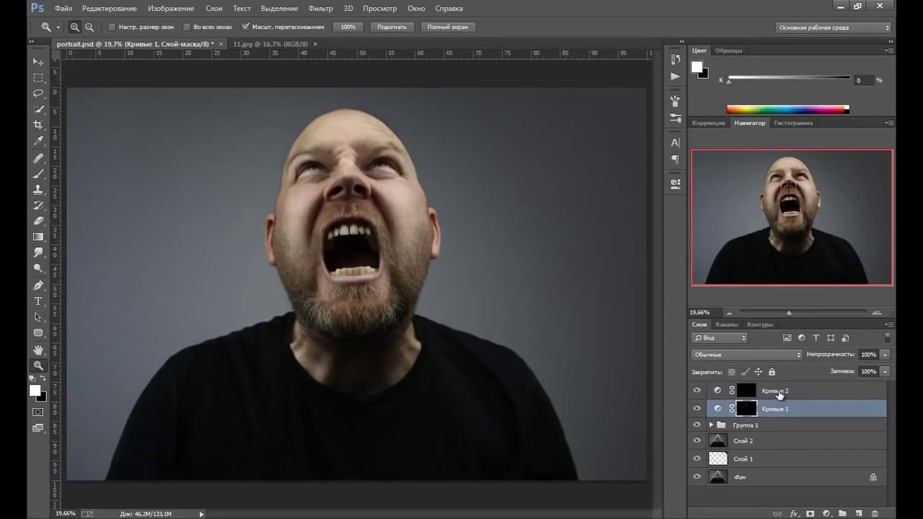
pyautogui.keyDown('shift'); pyautogui.click(779, 392); pyautogui.keyUp('shift')
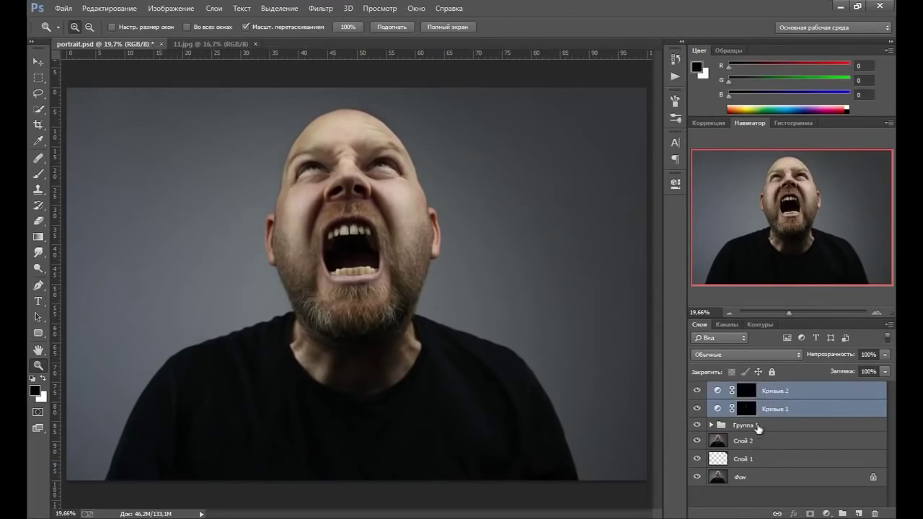
pyautogui.hotkey('ctrl', 'g')
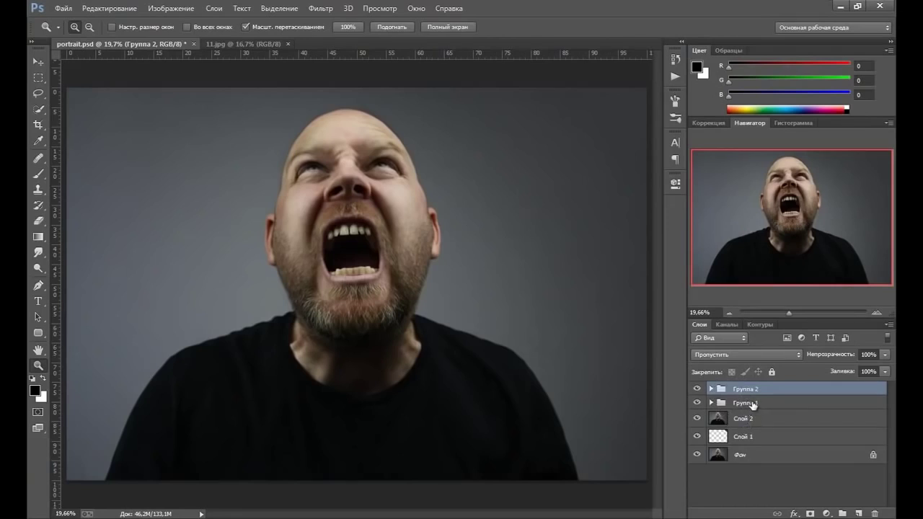
# Group Группа 1 with Группа 2 and name the new parent group 'Dodge and Burn'
pyautogui.keyDown('shift'); pyautogui.click(753, 405); pyautogui.keyUp('shift')
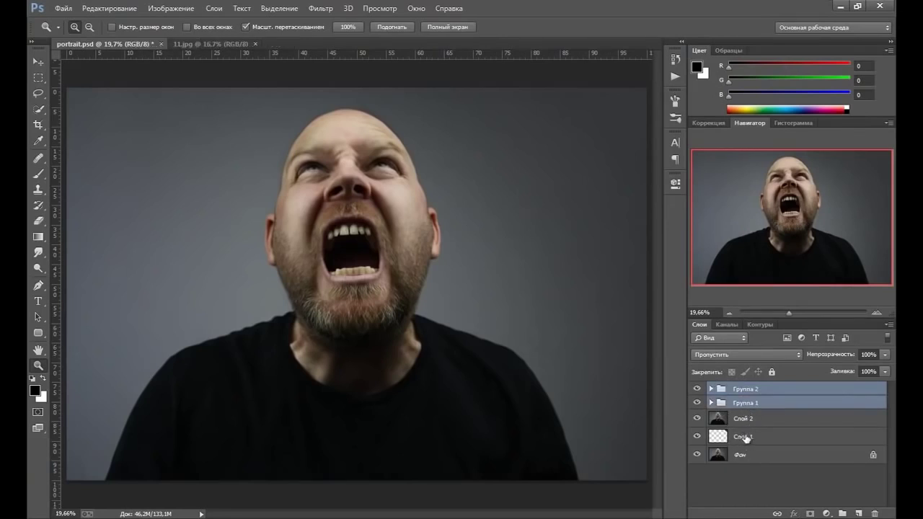
pyautogui.hotkey('ctrl', 'g')
pyautogui.doubleClick(746, 389)
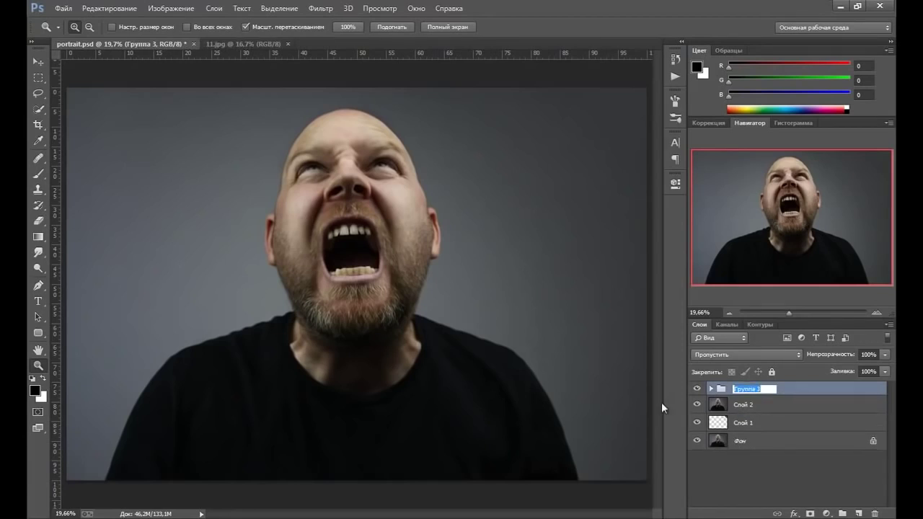
pyautogui.write('D')
pyautogui.write('odge')
pyautogui.write(' and')
pyautogui.write(' Burn')
pyautogui.press('Return')
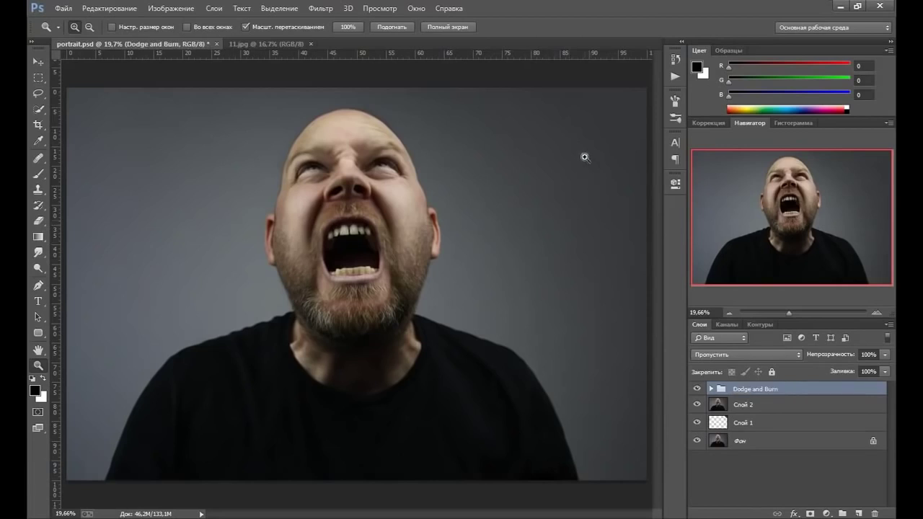
pyautogui.click(712, 389)
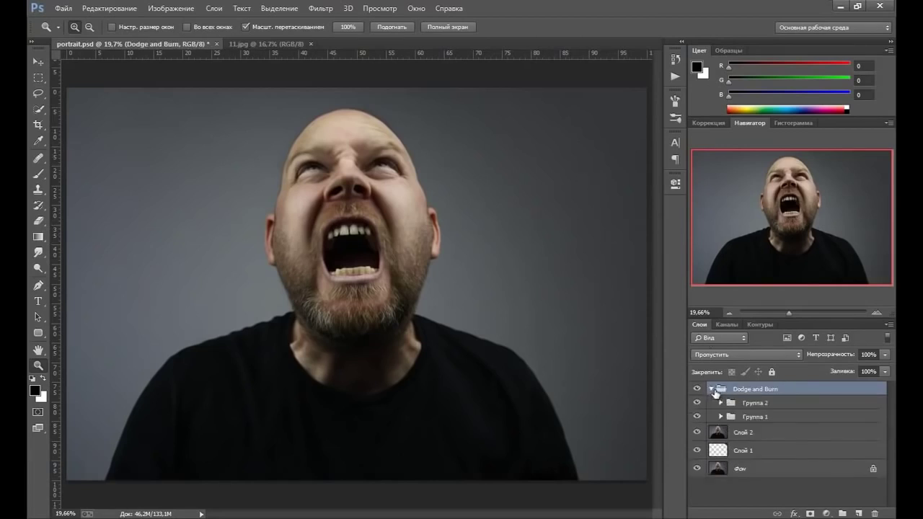
pyautogui.click(712, 390)
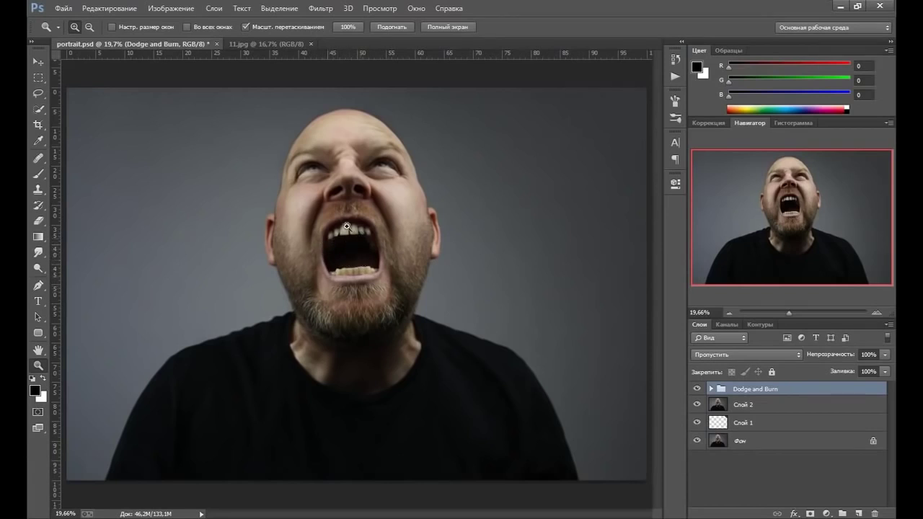
# Add a Hue/Saturation layer lowering Yellows saturation to -50
pyautogui.click(827, 514)
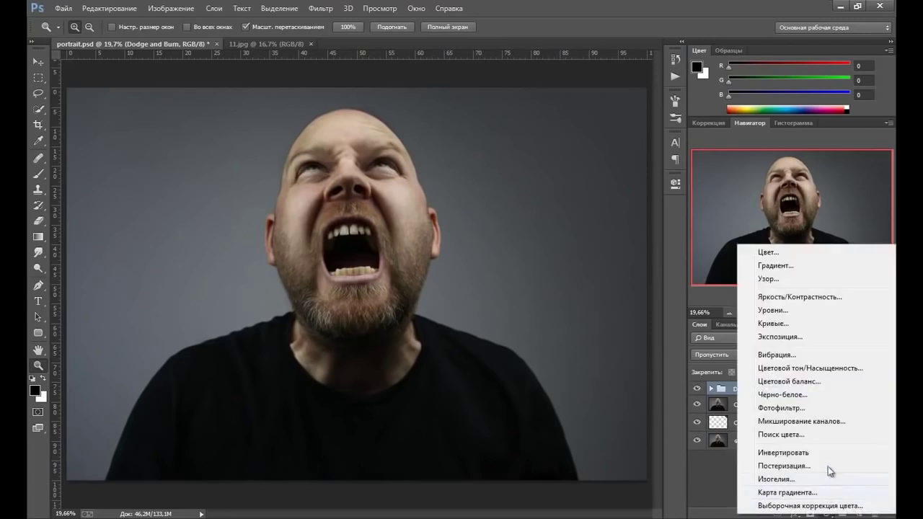
pyautogui.click(810, 368)
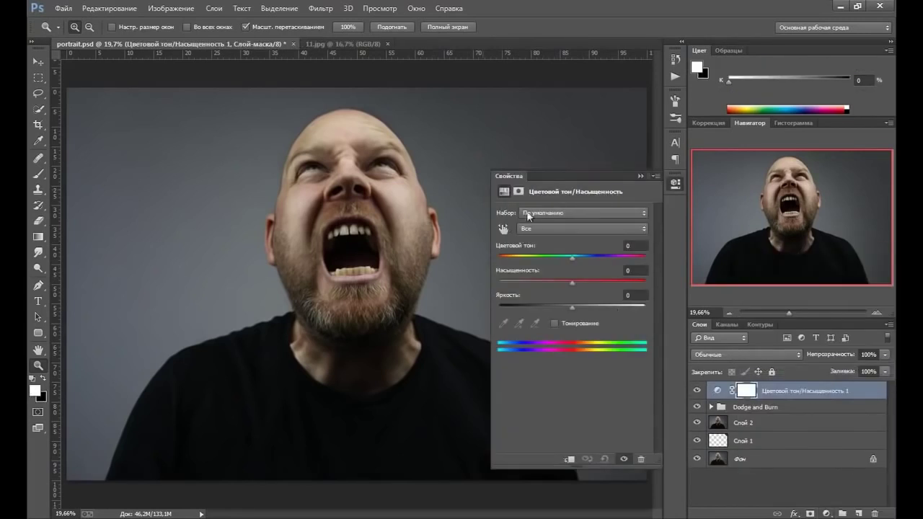
pyautogui.click(583, 230)
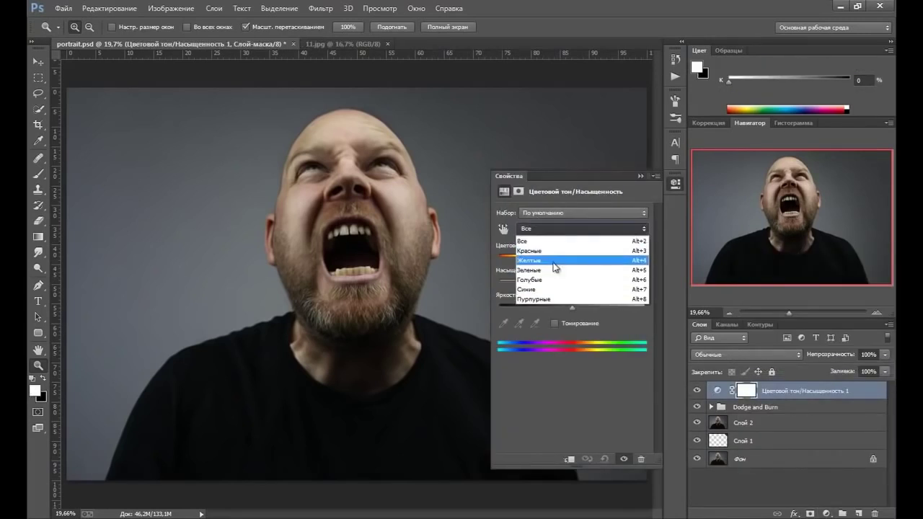
pyautogui.click(551, 265)
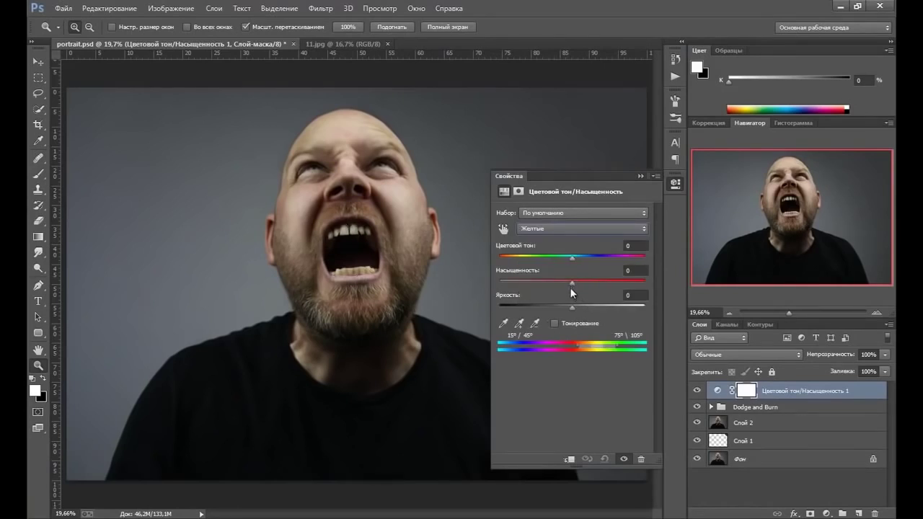
pyautogui.moveTo(571, 283); pyautogui.dragTo(535, 281)
pyautogui.hotkey('ctrl', '2')
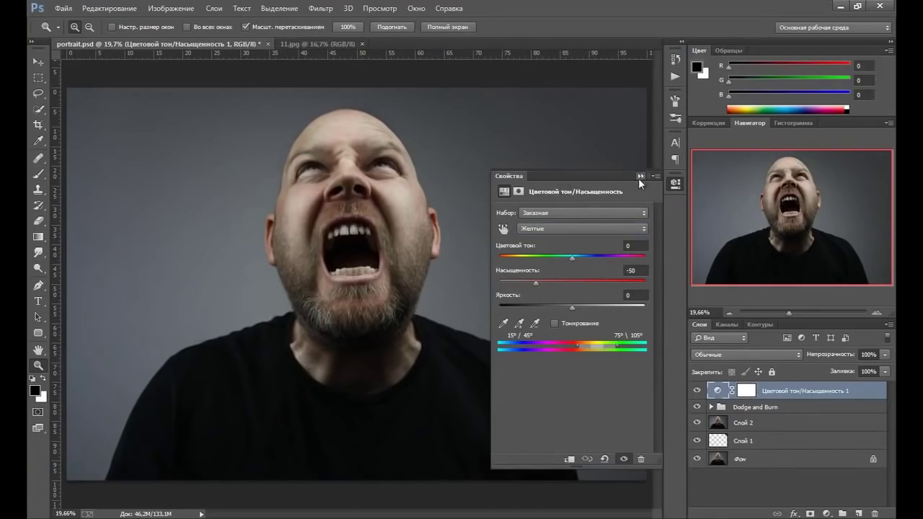
pyautogui.click(639, 176)
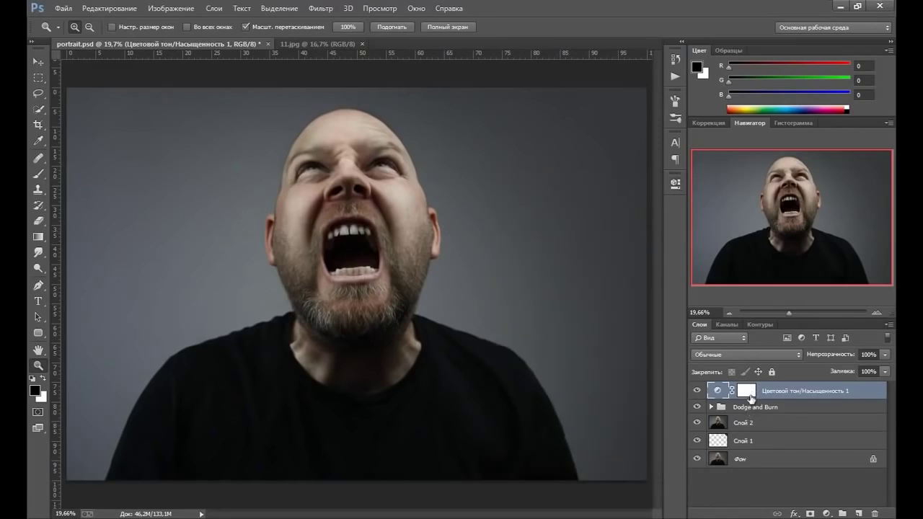
# Fill the Hue/Saturation mask with black to hide the effect
pyautogui.click(749, 396)
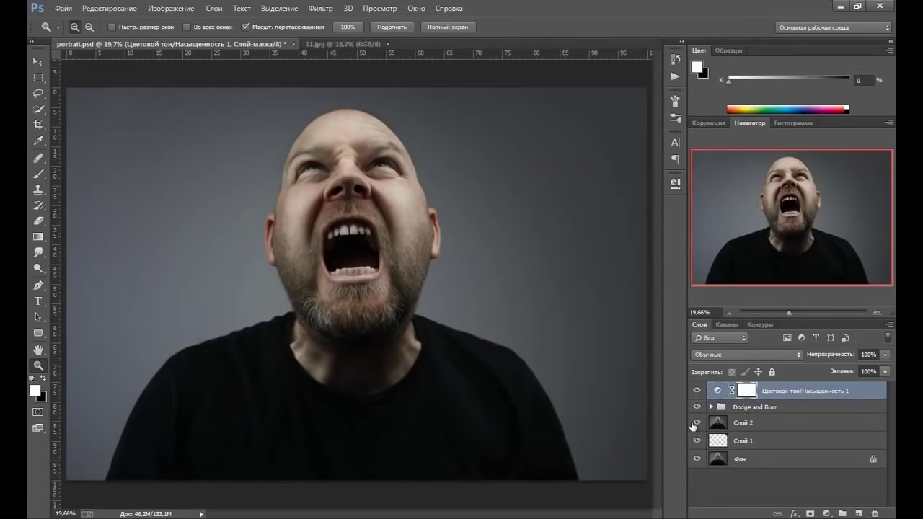
pyautogui.press('x')
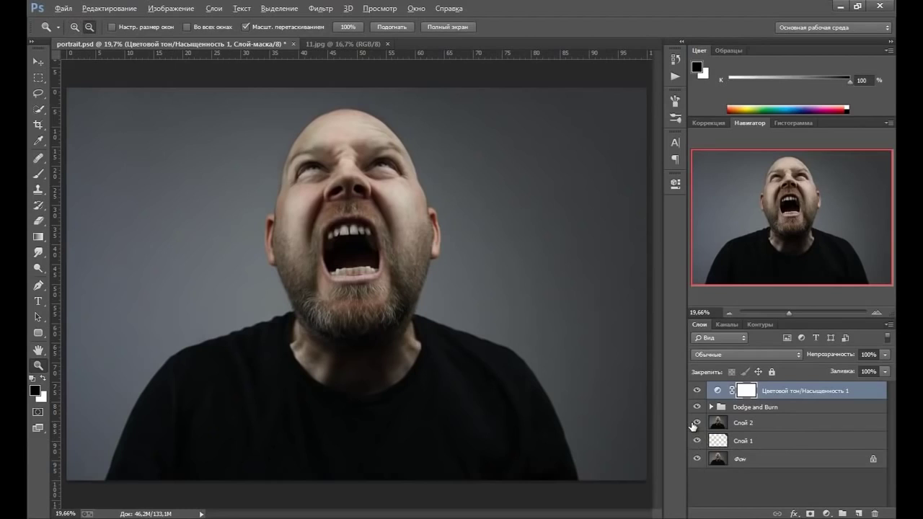
pyautogui.hotkey('alt', 'BackSpace')
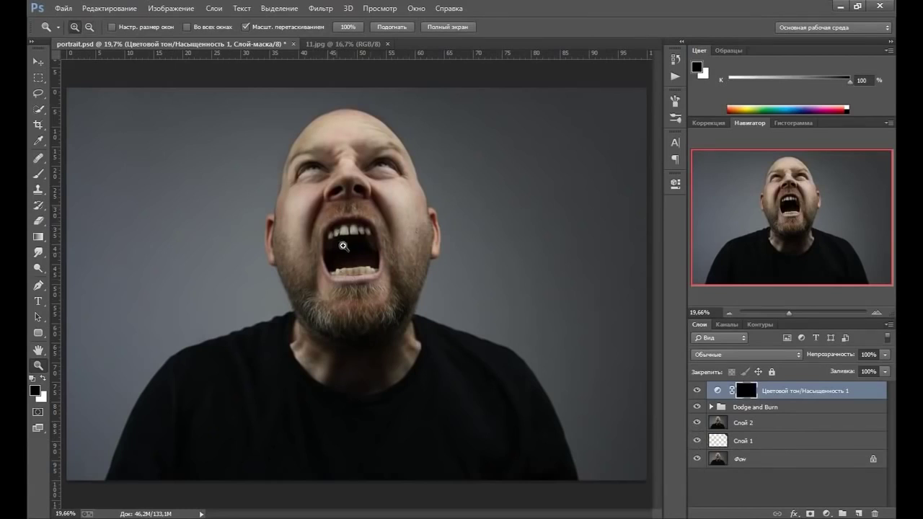
# Zoom to 33% and paint white over the lower teeth on the Hue/Saturation mask, comparing before and after
pyautogui.click(350, 253)
pyautogui.click(289, 180)
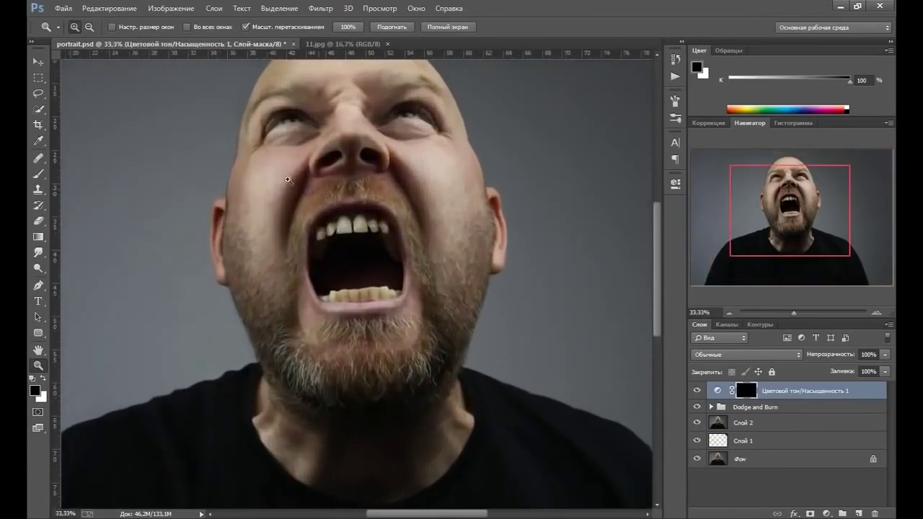
pyautogui.click(38, 173)
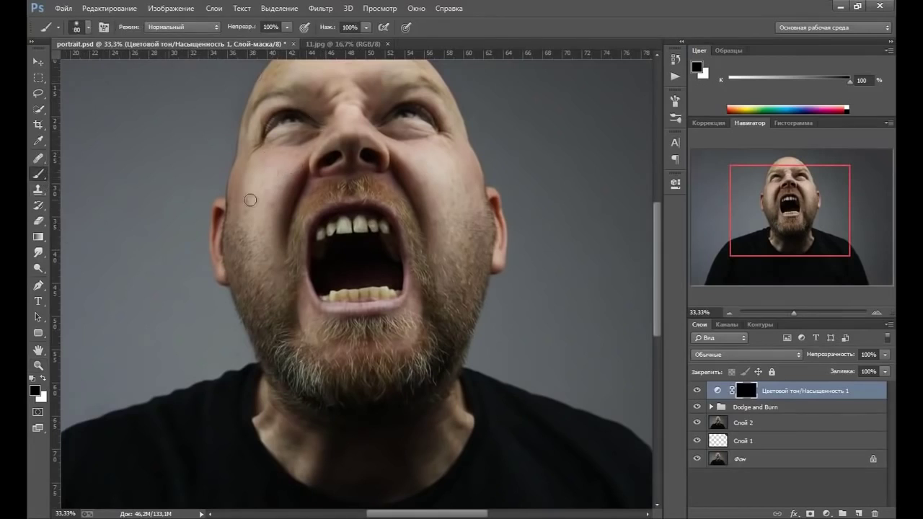
pyautogui.click(44, 379)
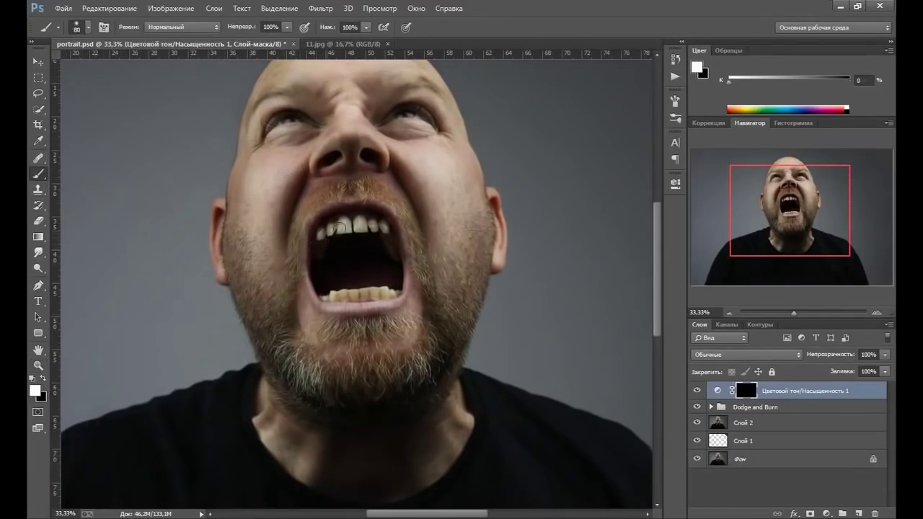
pyautogui.press('[')
pyautogui.moveTo(349, 296)
pyautogui.mouseDown()
pyautogui.moveTo(336, 298)
pyautogui.moveTo(372, 297)
pyautogui.mouseUp()
pyautogui.click(696, 391)
pyautogui.click(696, 391)
# Fit the whole portrait in the window
pyautogui.press('z')
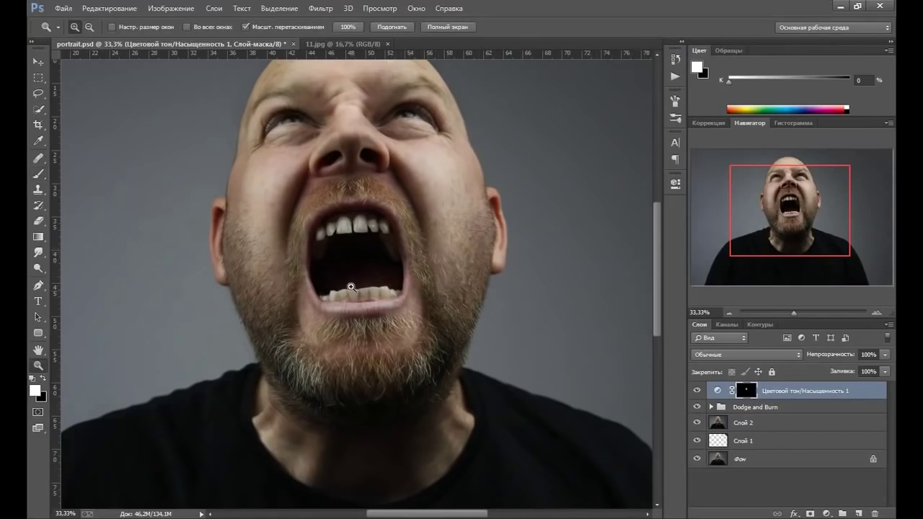
pyautogui.rightClick(380, 309)
pyautogui.click(409, 318)
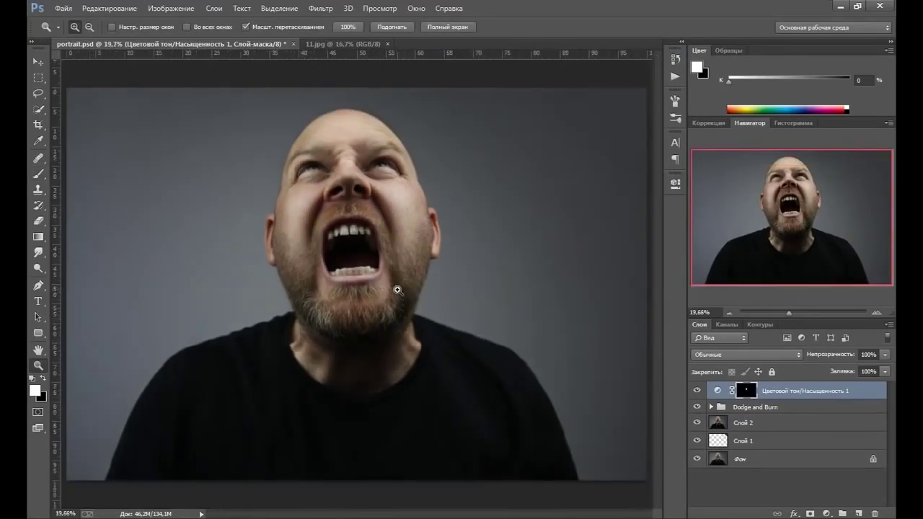
# Add a second Hue/Saturation layer with overall saturation lowered to about -31
pyautogui.click(827, 513)
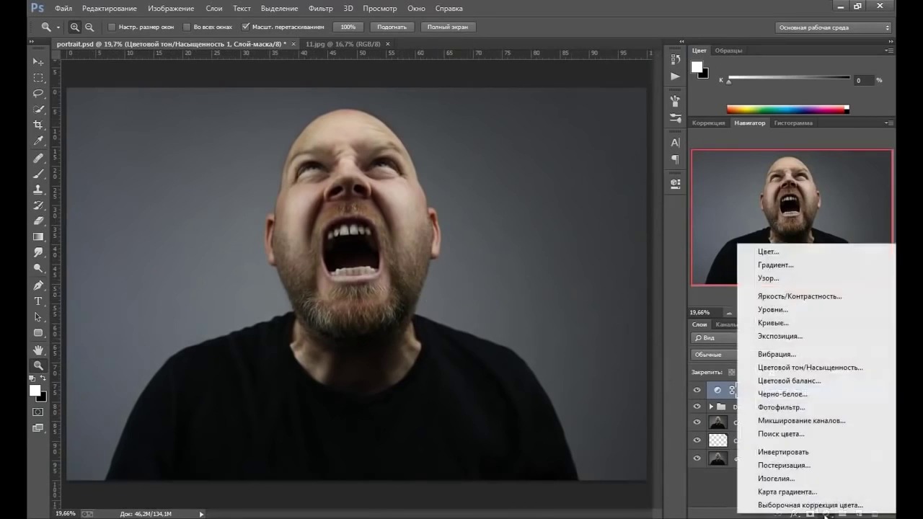
pyautogui.click(807, 369)
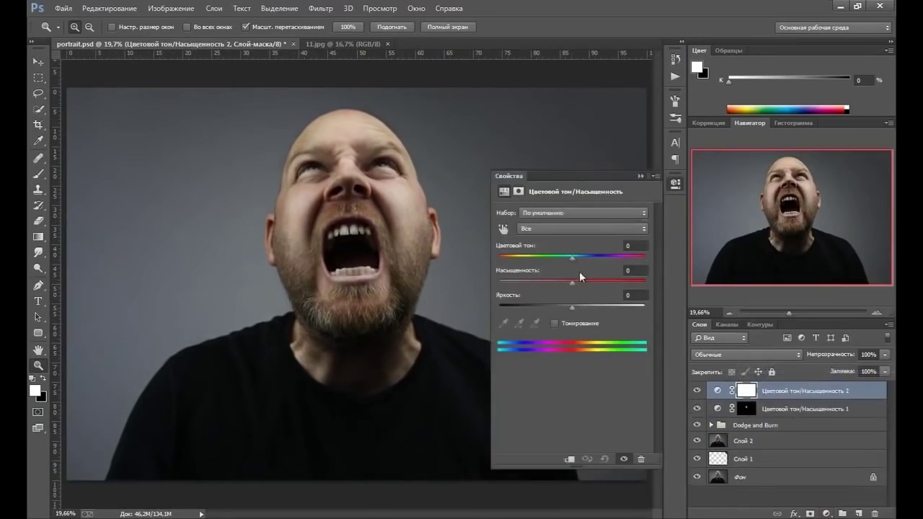
pyautogui.moveTo(567, 282); pyautogui.dragTo(558, 281)
pyautogui.moveTo(551, 282); pyautogui.dragTo(550, 282)
pyautogui.click(639, 176)
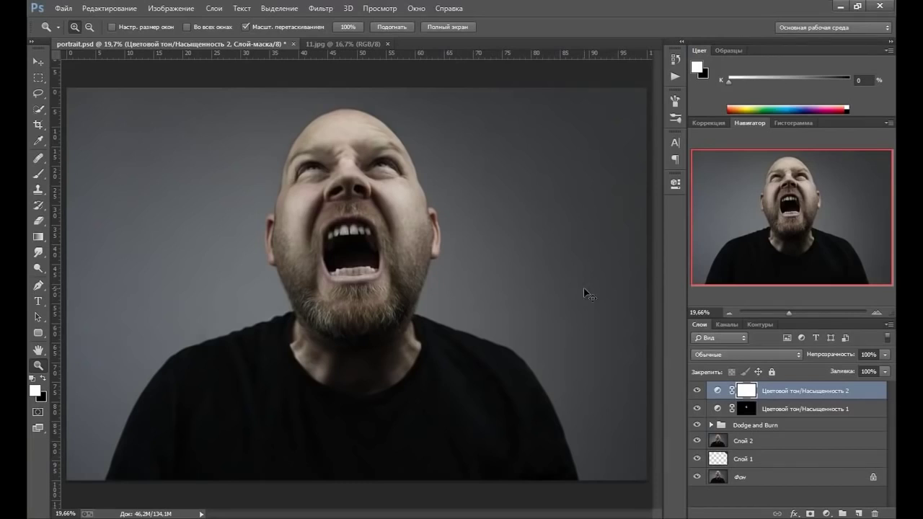
# Stamp visible layers into Слой 3 and apply Unsharp Mask at 150% with a 4 px radius
pyautogui.hotkey('ctrl', 'shift', 'alt', 'e')
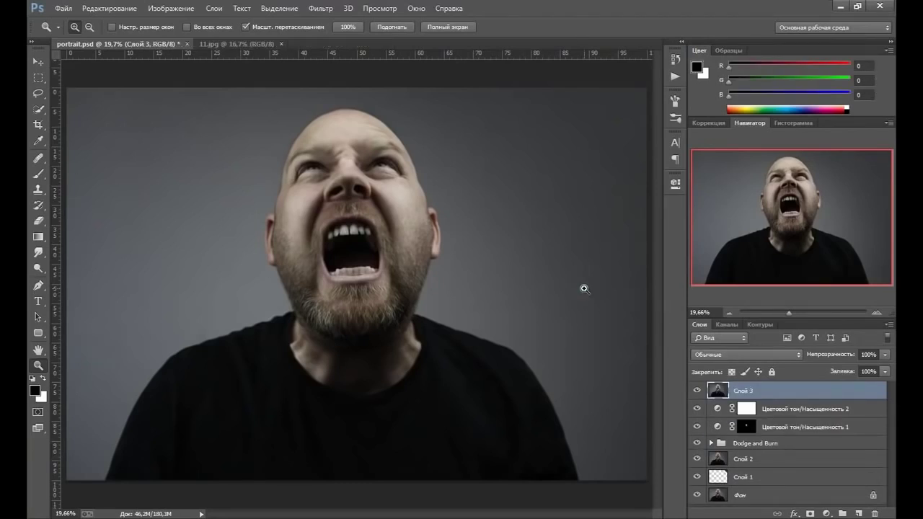
pyautogui.click(321, 8)
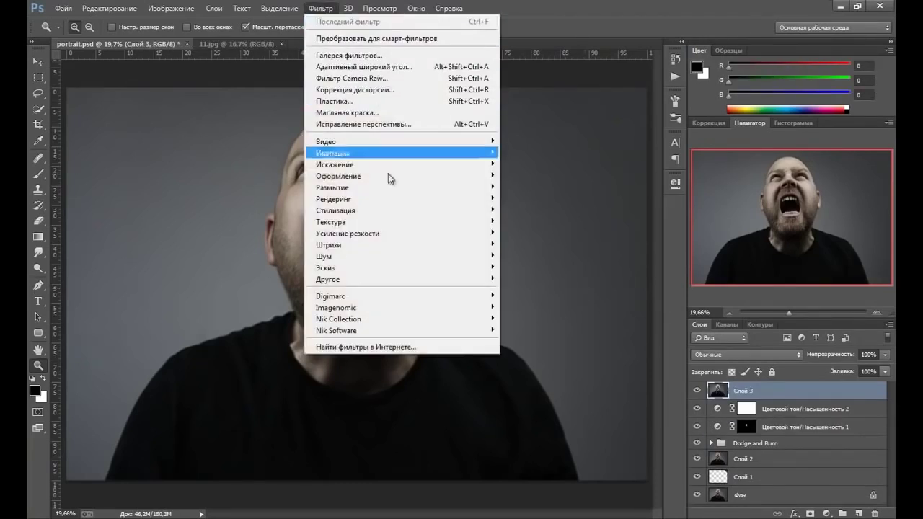
pyautogui.moveTo(348, 233)
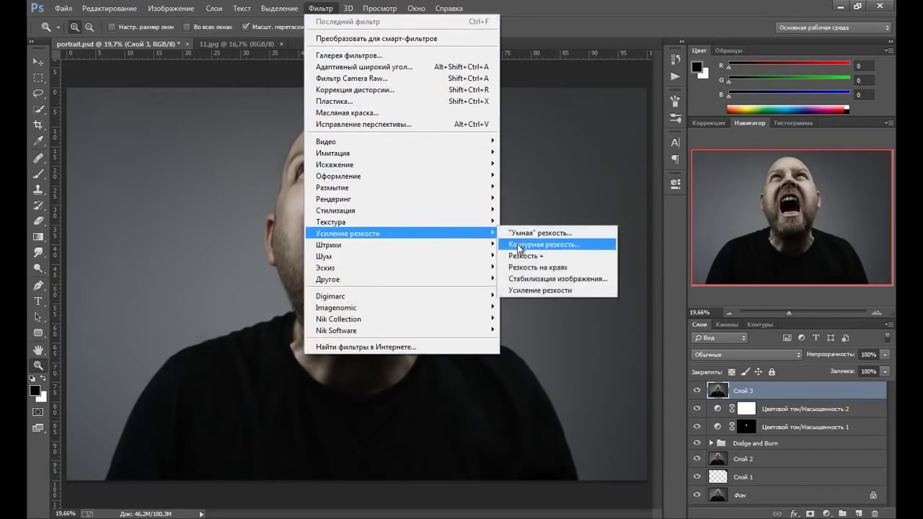
pyautogui.click(519, 246)
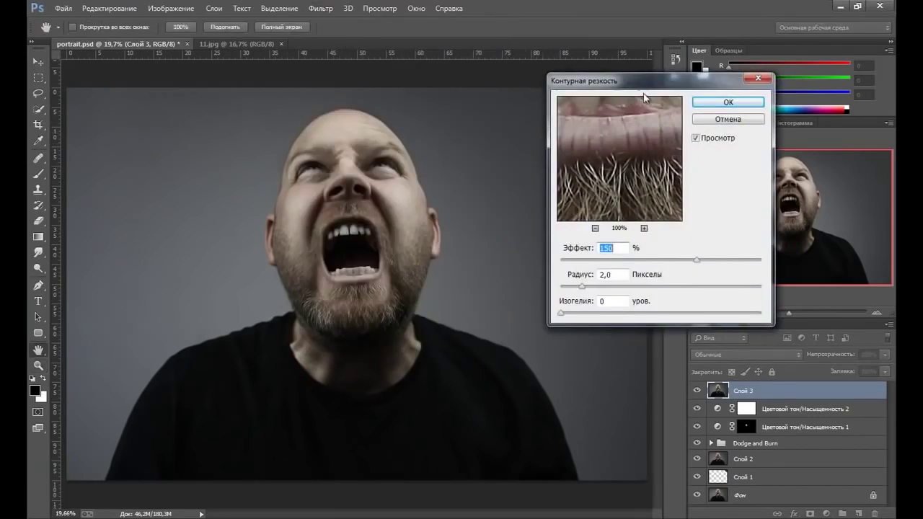
pyautogui.moveTo(660, 81); pyautogui.dragTo(623, 85)
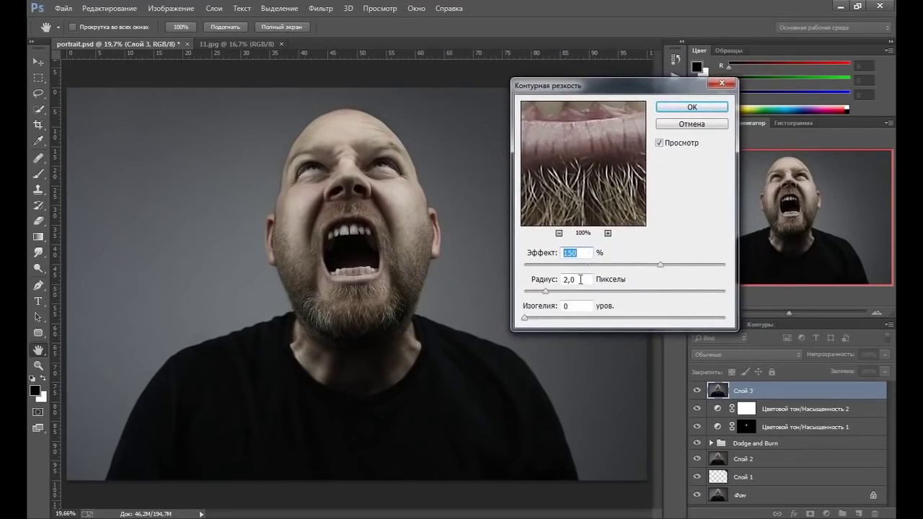
pyautogui.moveTo(581, 280); pyautogui.dragTo(561, 280)
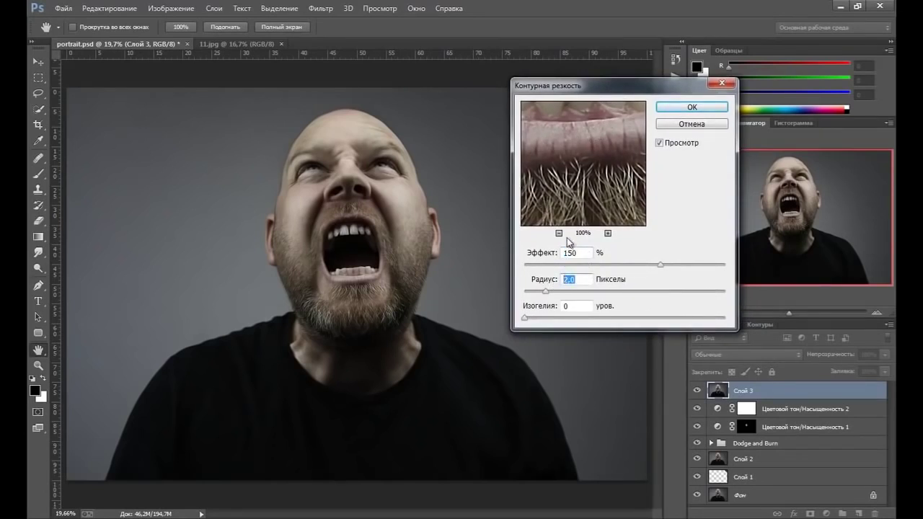
pyautogui.write('4')
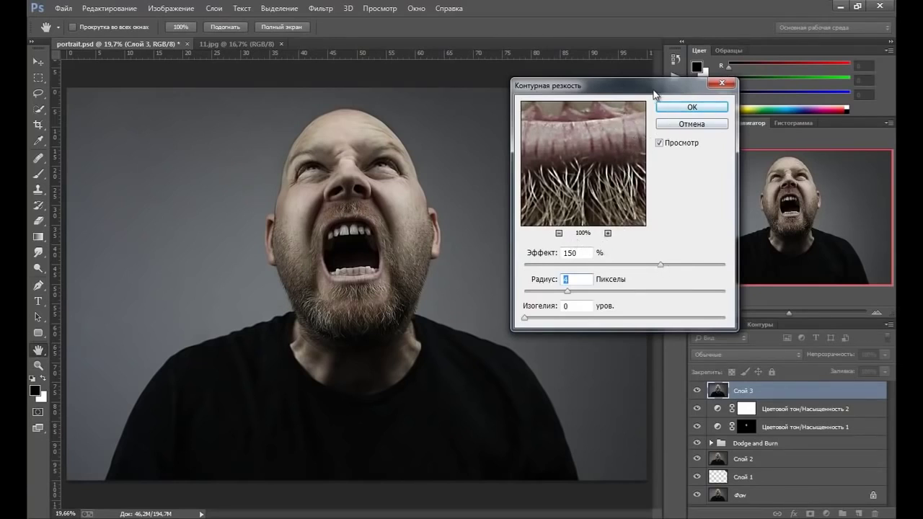
pyautogui.moveTo(648, 89); pyautogui.dragTo(641, 91)
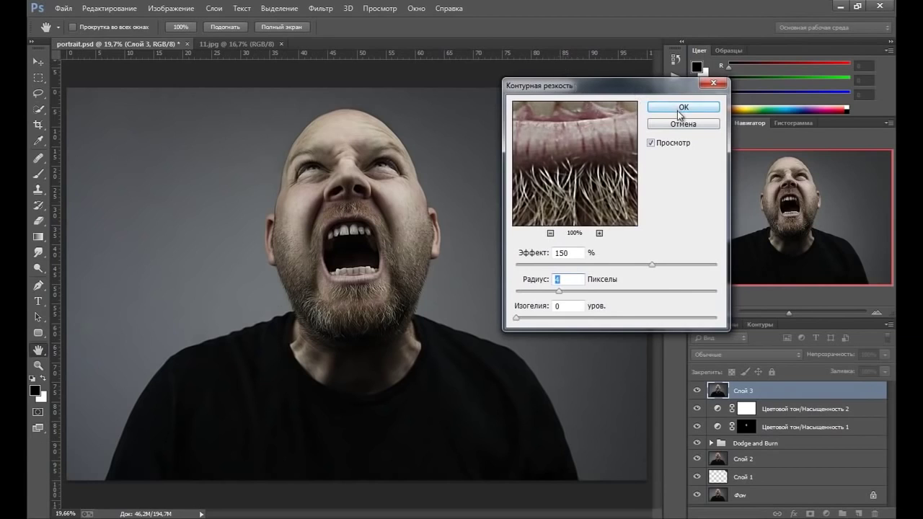
pyautogui.press('Return')
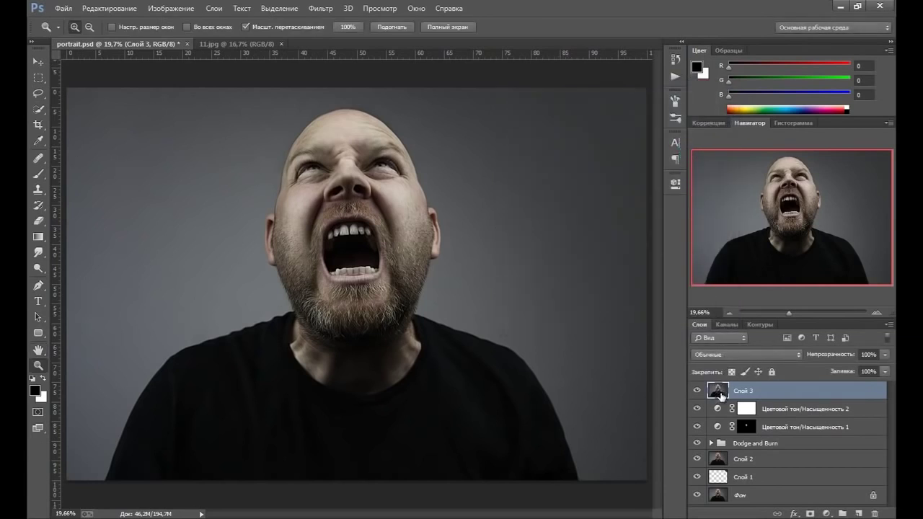
# Duplicate Слой 3 and sharpen the copy with Unsharp Mask at 100%, 2 px radius
pyautogui.hotkey('ctrl', 'j')
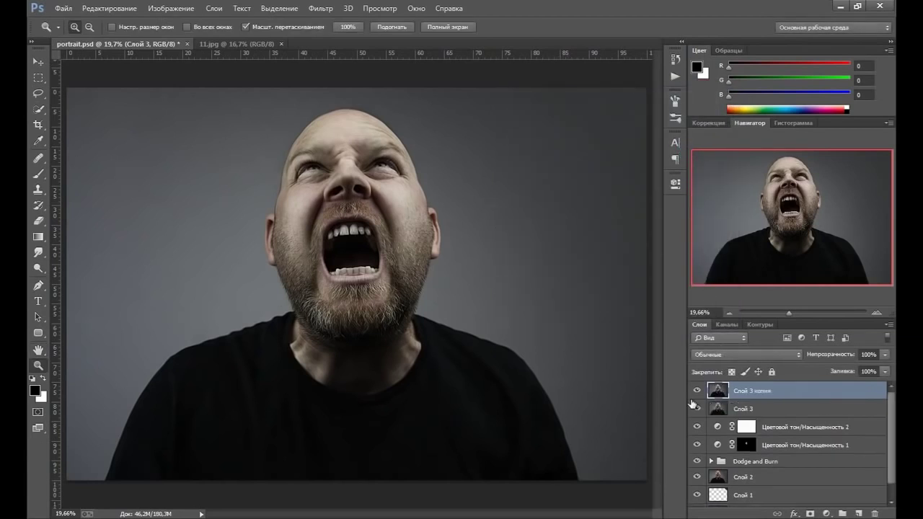
pyautogui.click(322, 8)
pyautogui.moveTo(348, 234)
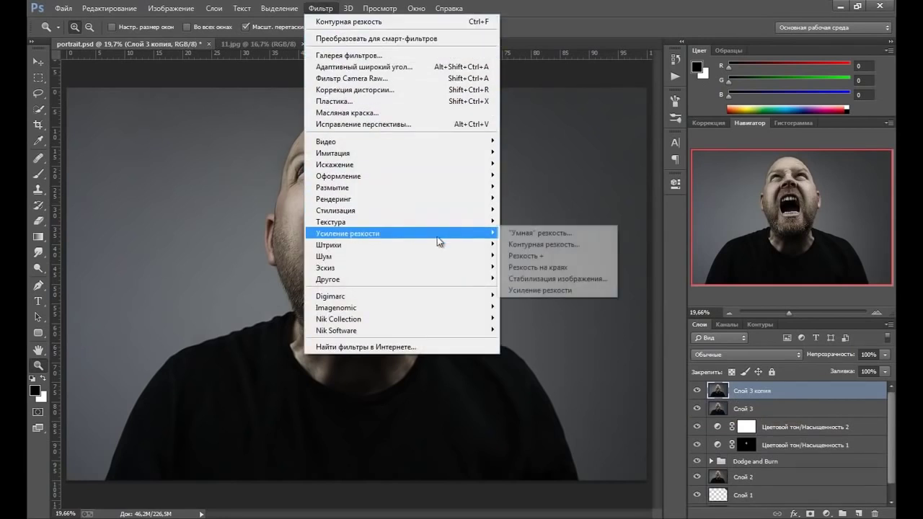
pyautogui.click(517, 248)
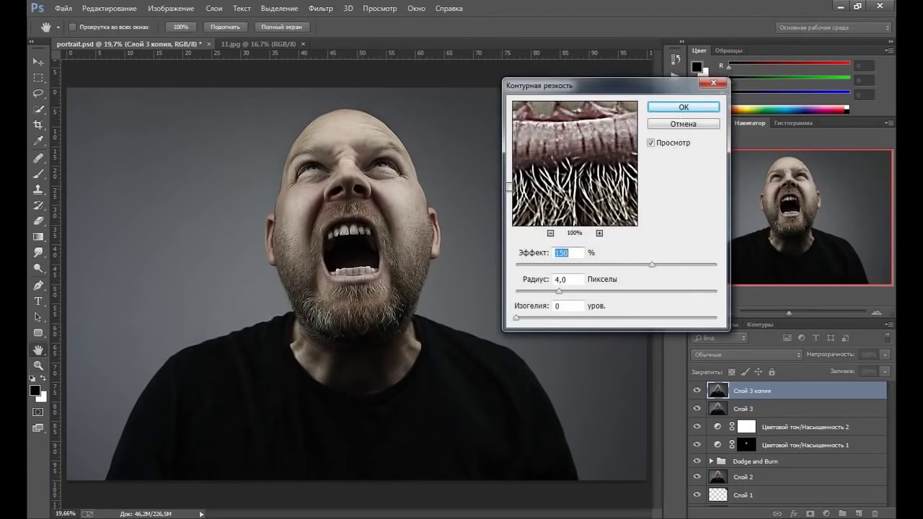
pyautogui.moveTo(559, 291); pyautogui.dragTo(537, 292)
pyautogui.click(577, 253)
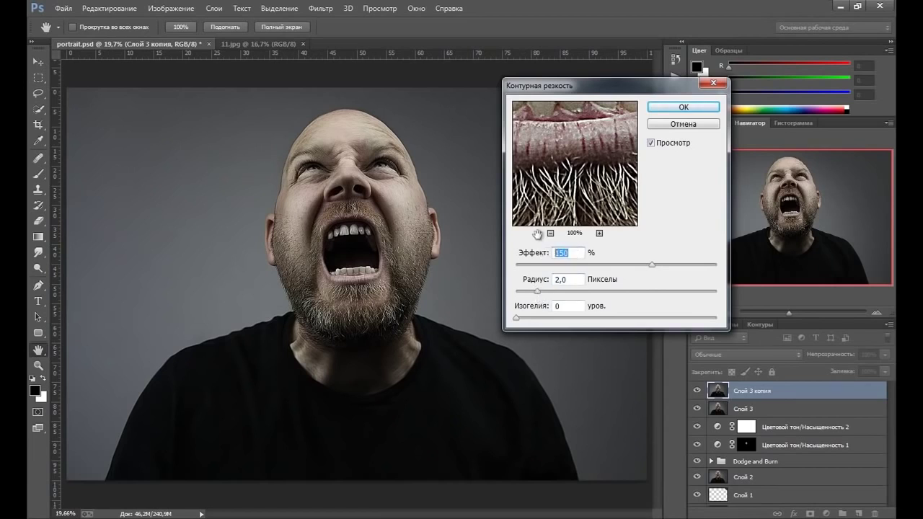
pyautogui.write('100')
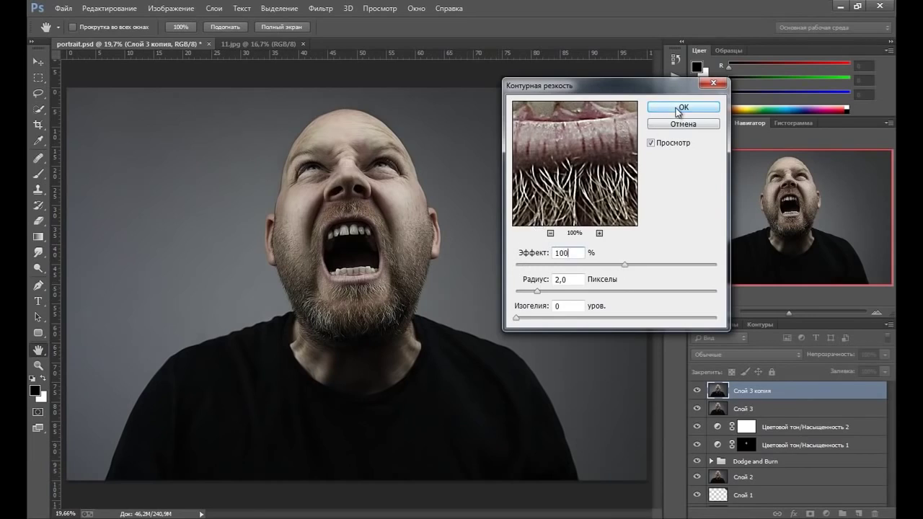
pyautogui.click(679, 108)
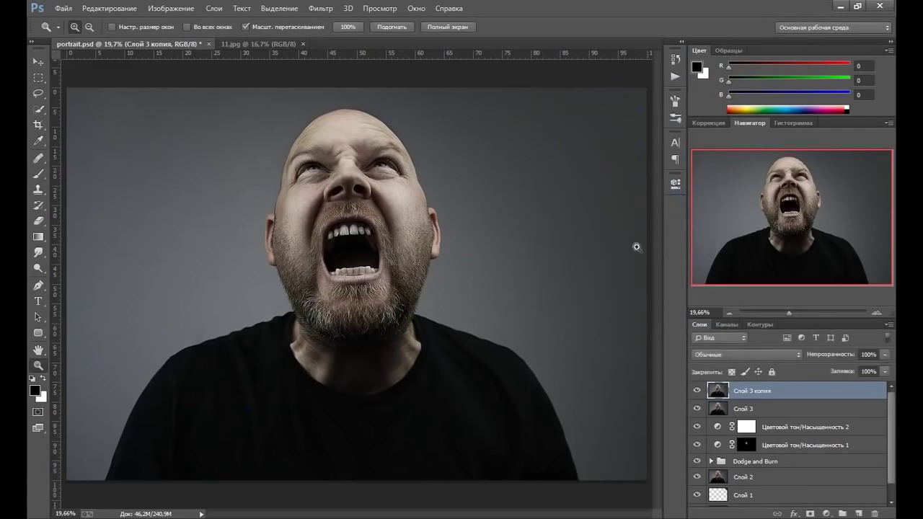
# Hide Слой 3 and toggle the sharpened copy off and on to compare
pyautogui.click(697, 409)
pyautogui.click(696, 391)
pyautogui.click(697, 391)
# Add a black Solid Color fill layer and target its mask
pyautogui.click(826, 513)
pyautogui.click(788, 253)
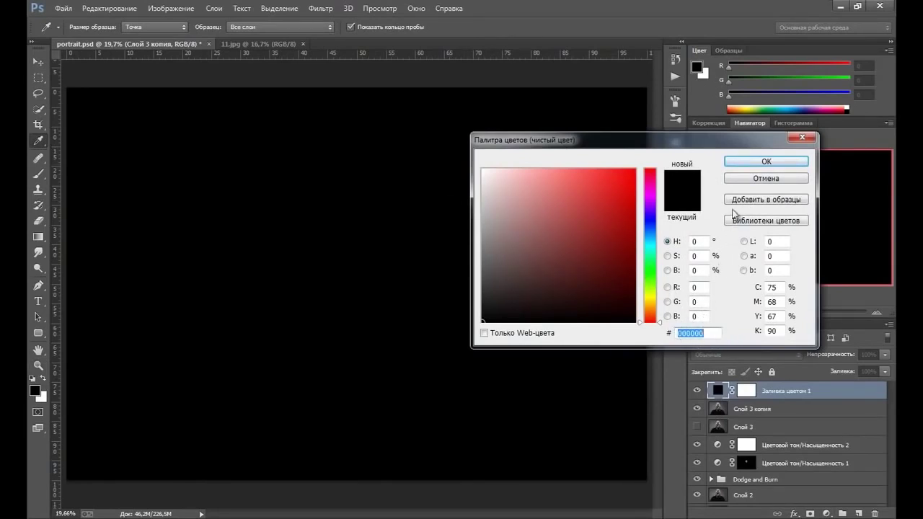
pyautogui.click(766, 162)
pyautogui.press('z')
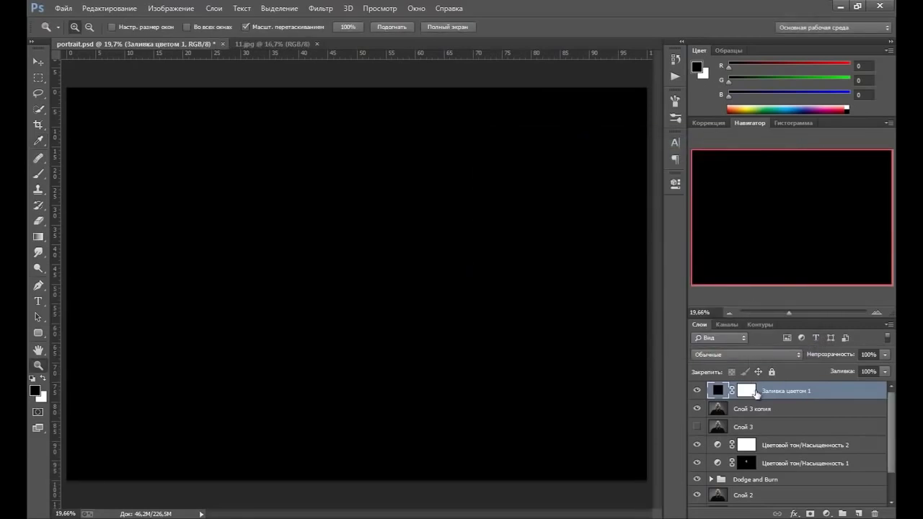
pyautogui.click(746, 391)
# Draw a radial gradient on the mask from the mouth to the top-right corner, then bring up 11.jpg
pyautogui.click(38, 236)
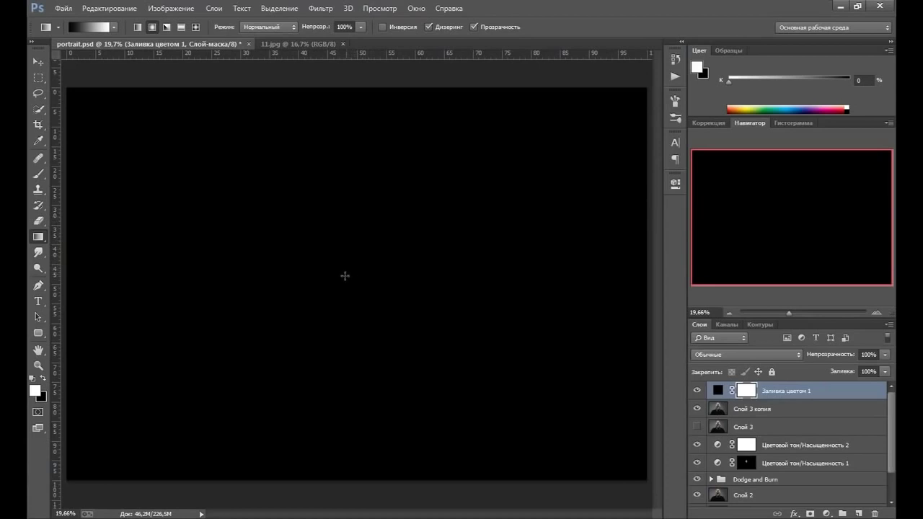
pyautogui.moveTo(345, 276); pyautogui.dragTo(662, 86)
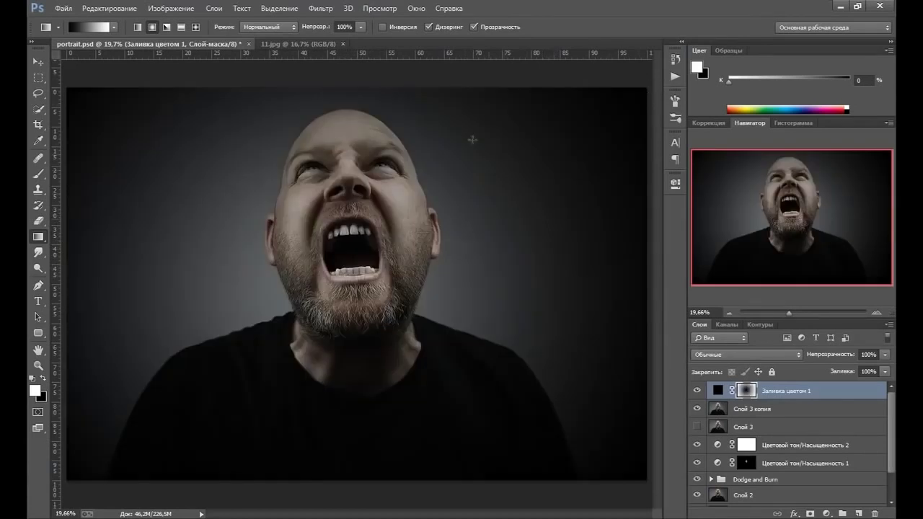
pyautogui.moveTo(356, 251); pyautogui.dragTo(657, 84)
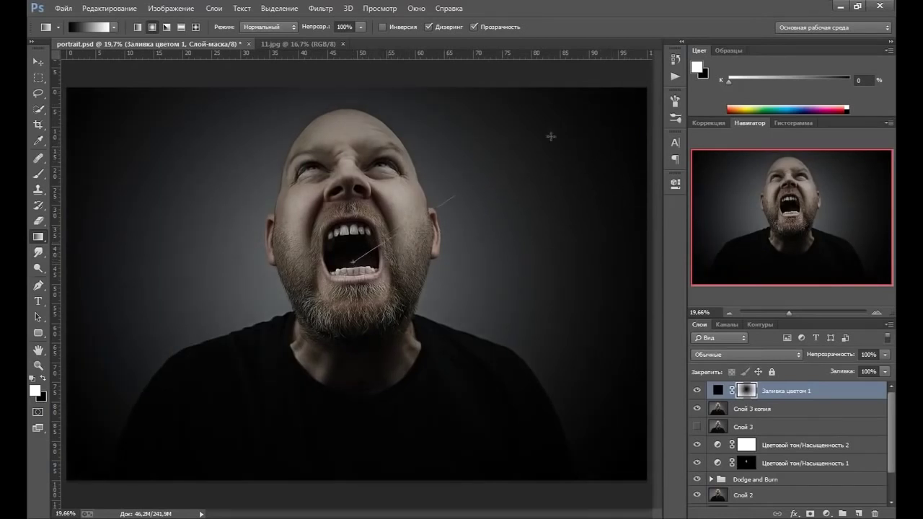
pyautogui.moveTo(353, 263)
pyautogui.mouseDown()
pyautogui.moveTo(675, 68)
pyautogui.moveTo(665, 80)
pyautogui.mouseUp()
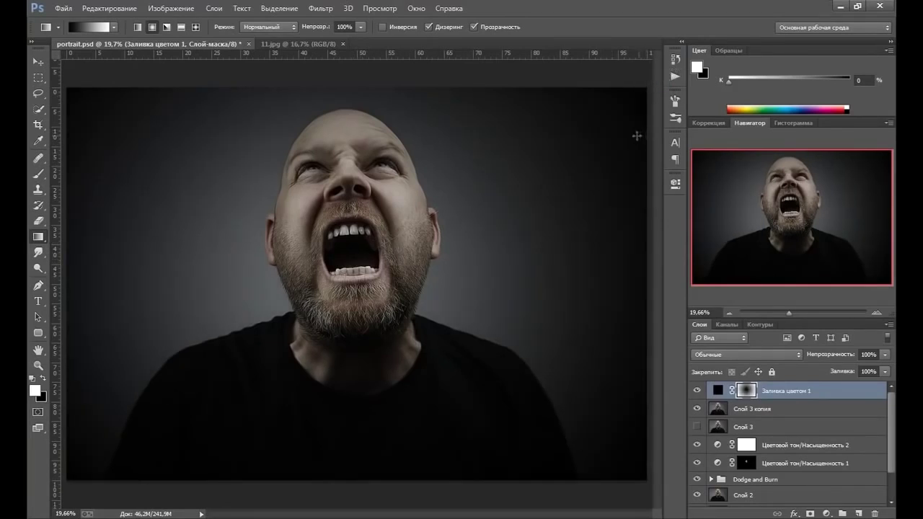
pyautogui.click(697, 391)
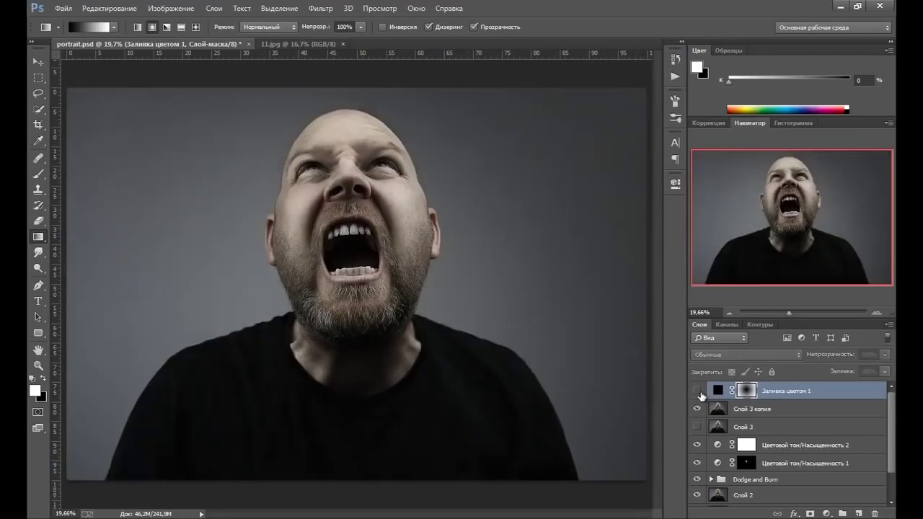
pyautogui.click(698, 392)
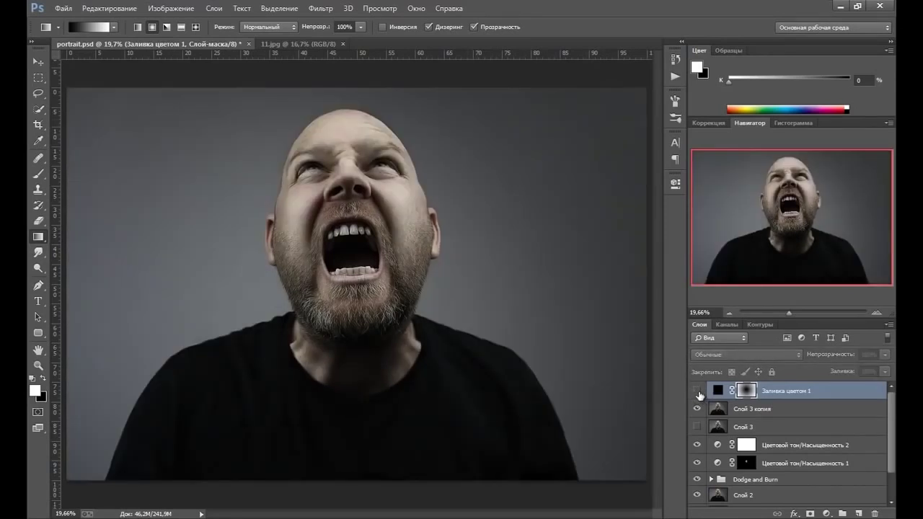
pyautogui.click(697, 392)
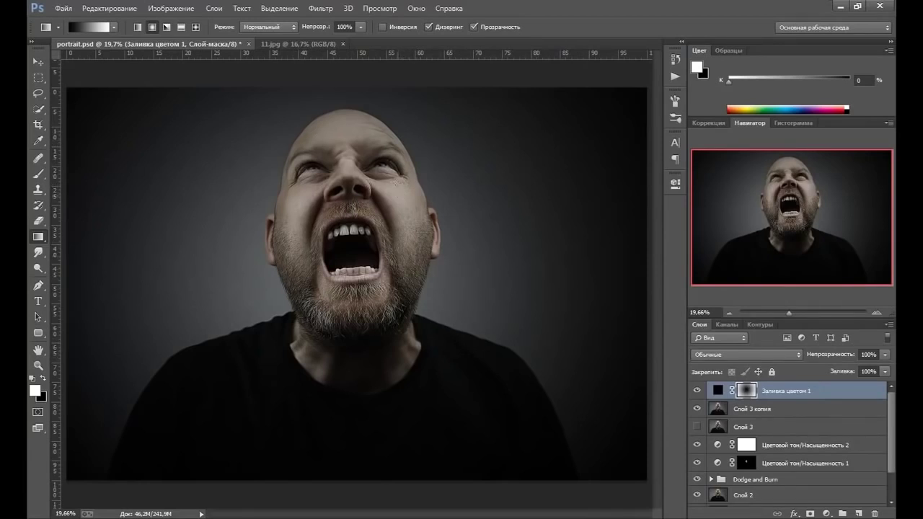
pyautogui.click(305, 44)
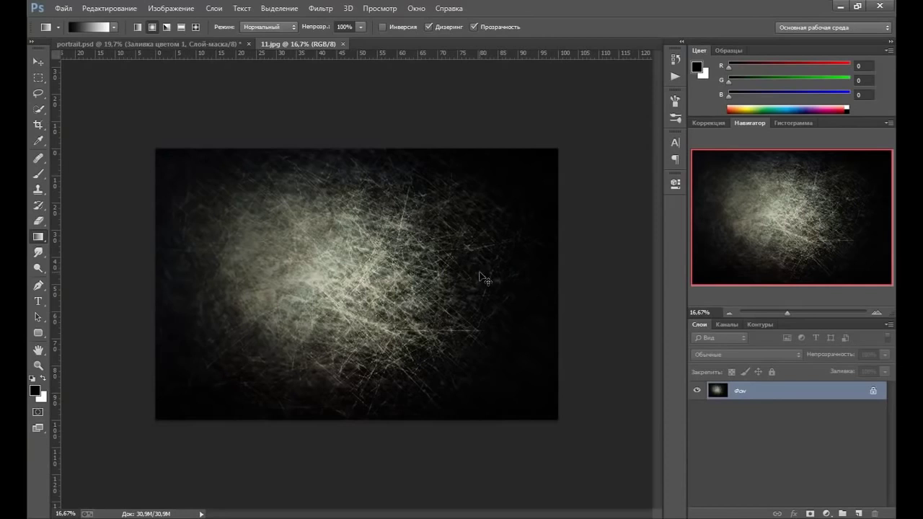
# Select all of 11.jpg and paste it into portrait.psd as a new layer
pyautogui.hotkey('ctrl', 'a')
pyautogui.click(218, 45)
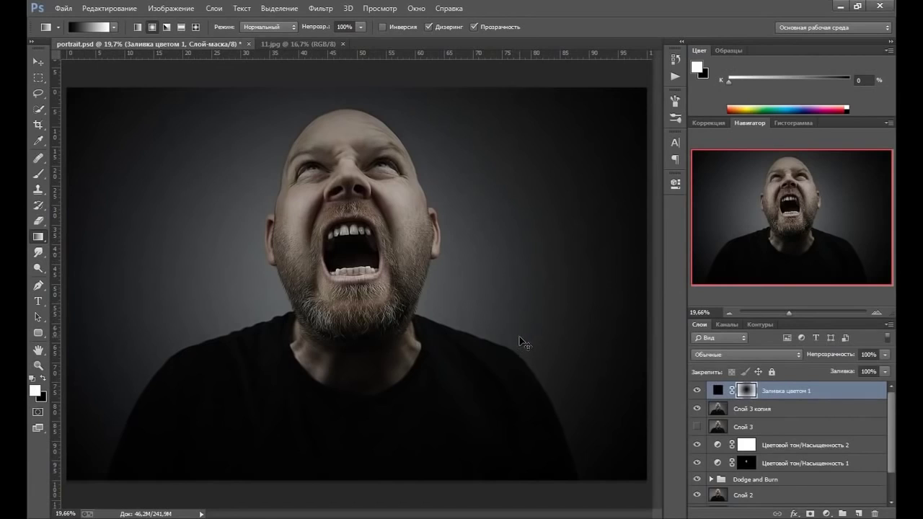
pyautogui.hotkey('ctrl', 'v')
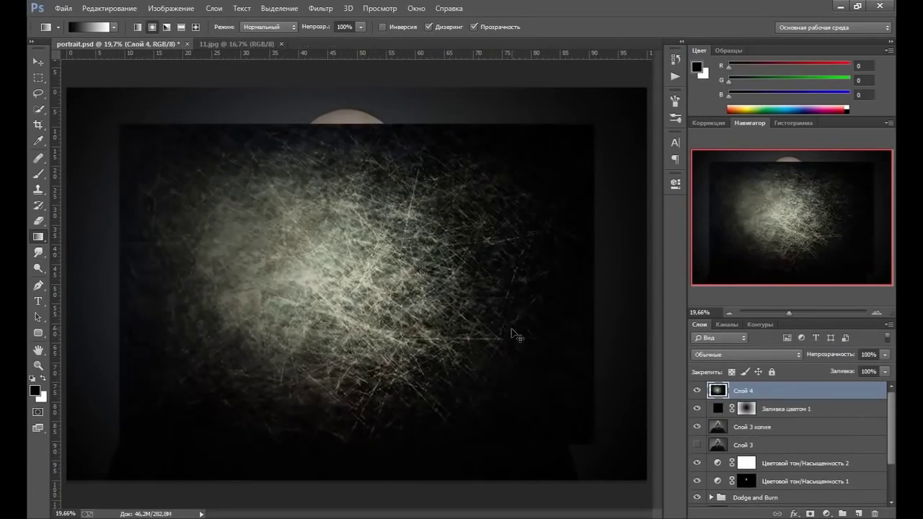
# Scale the texture to about 124% so it covers the whole canvas
pyautogui.hotkey('ctrl', 't')
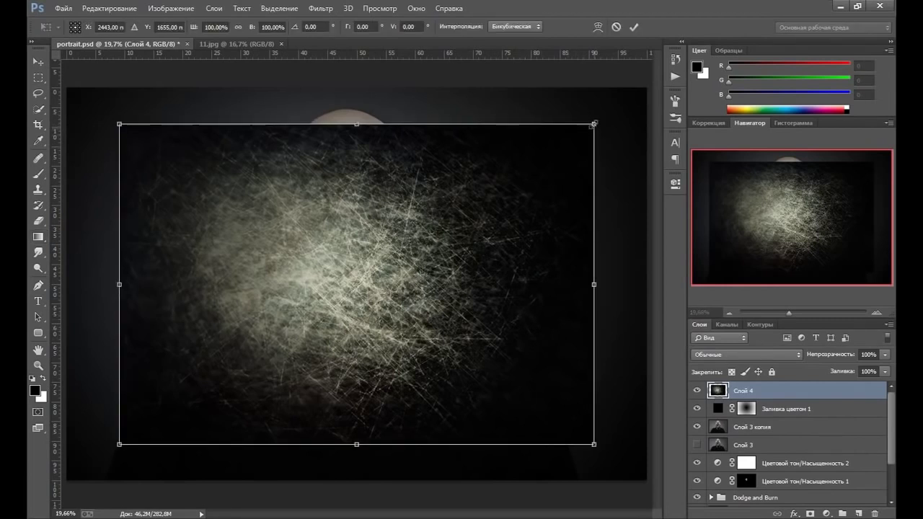
pyautogui.moveTo(593, 124); pyautogui.dragTo(650, 86)
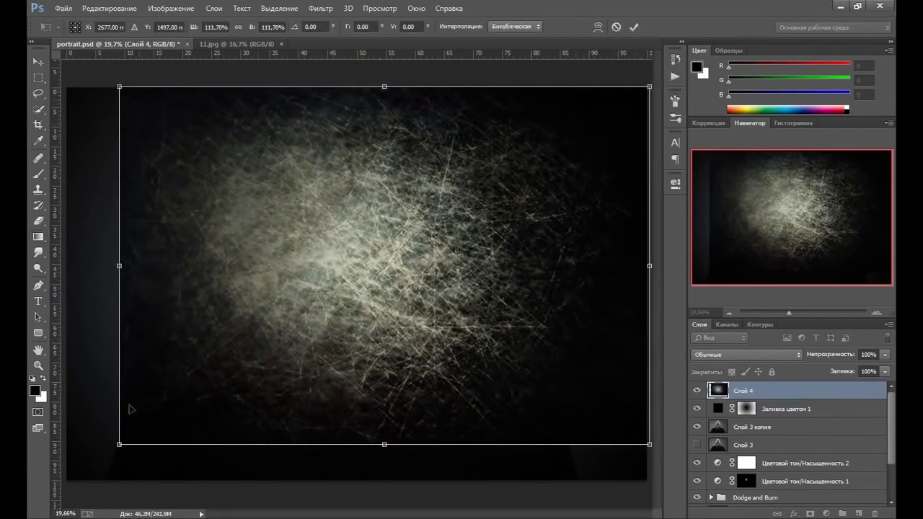
pyautogui.moveTo(120, 445); pyautogui.dragTo(62, 485)
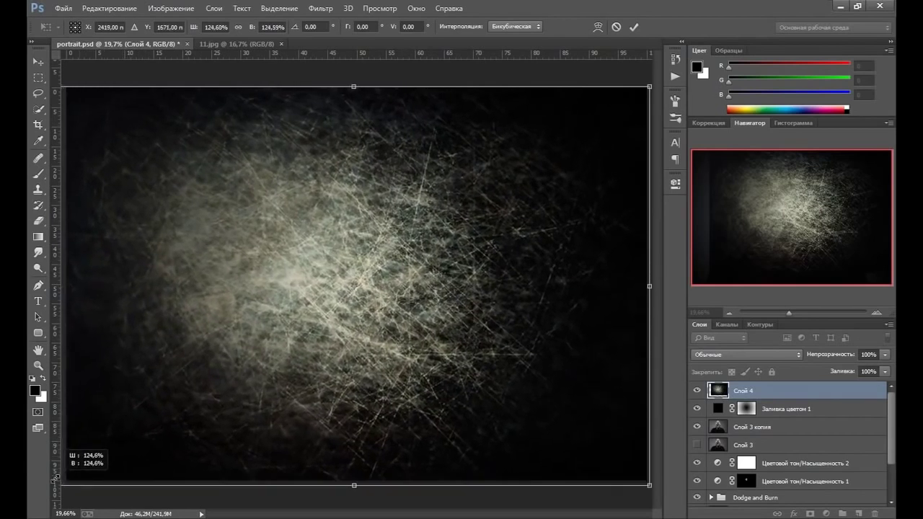
pyautogui.moveTo(234, 286); pyautogui.dragTo(238, 287)
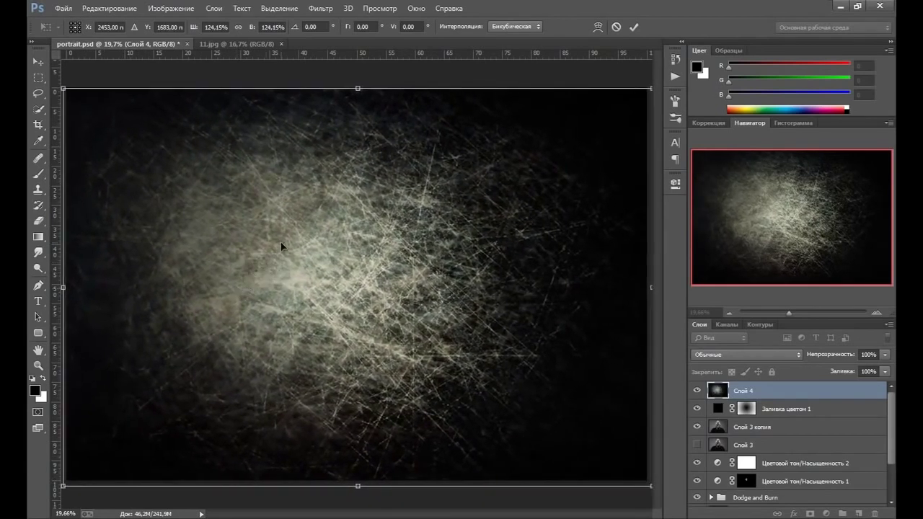
pyautogui.press('Return')
pyautogui.press('g')
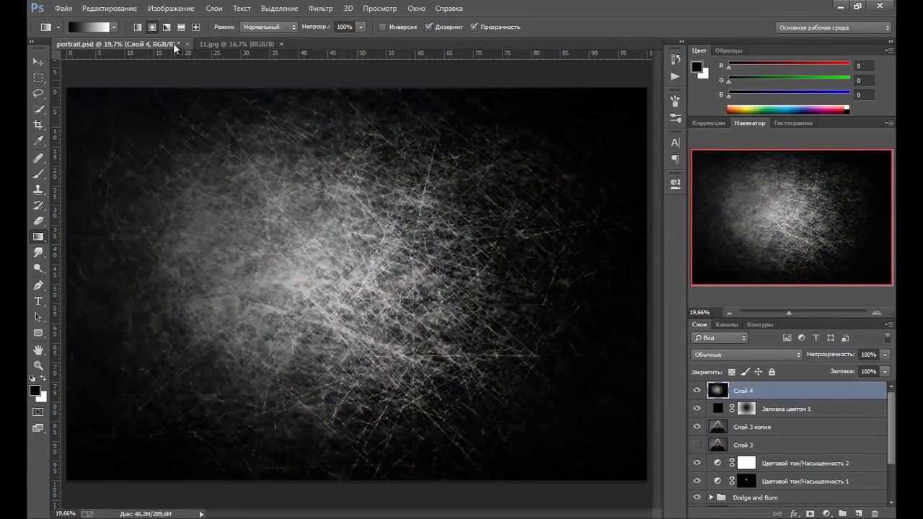
# Set Слой 4 to Multiply (Умножение) blending and give it a layer mask
pyautogui.click(172, 10)
pyautogui.moveTo(217, 39)
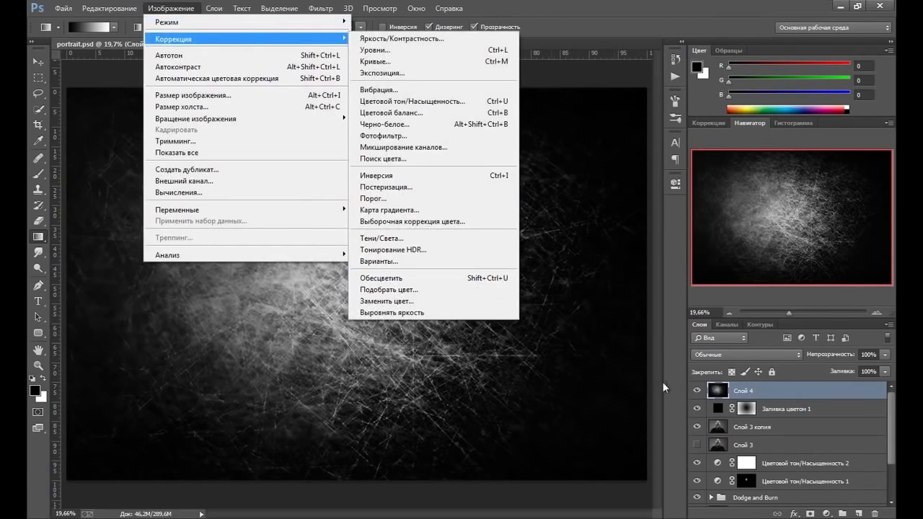
pyautogui.click(725, 388)
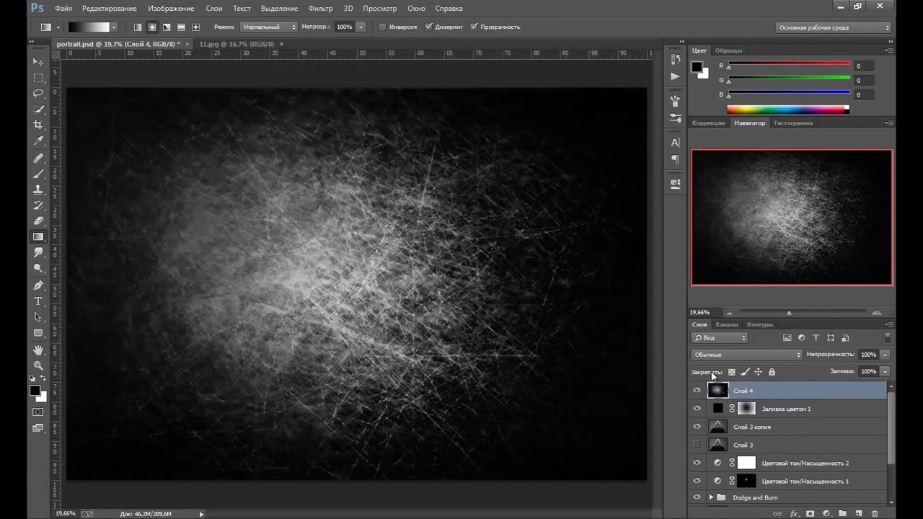
pyautogui.click(722, 355)
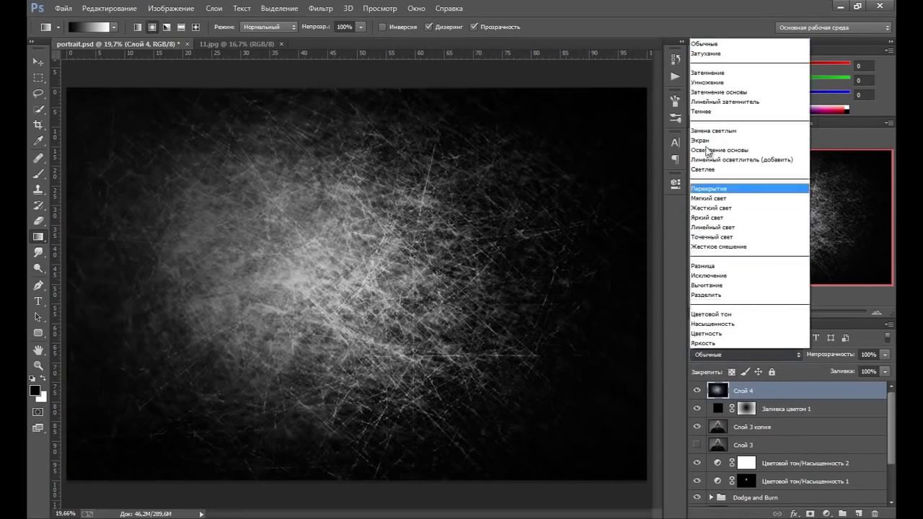
pyautogui.click(701, 83)
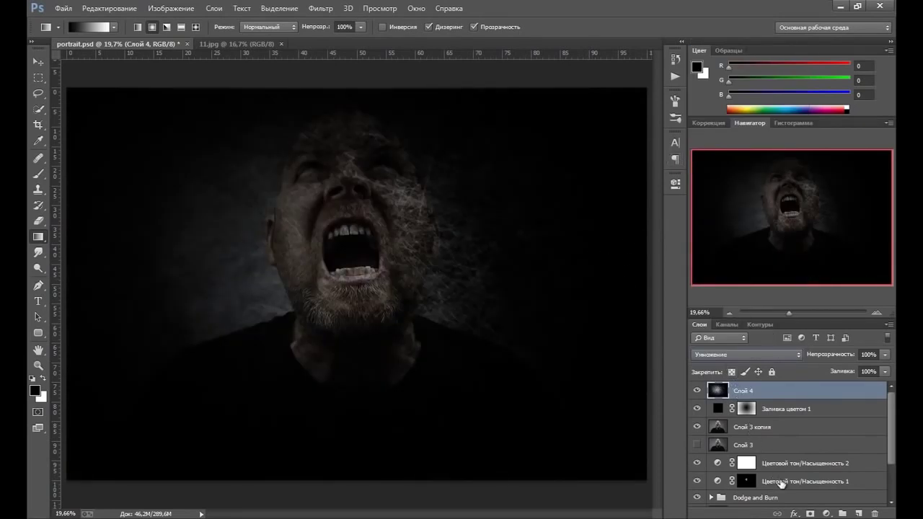
pyautogui.click(812, 513)
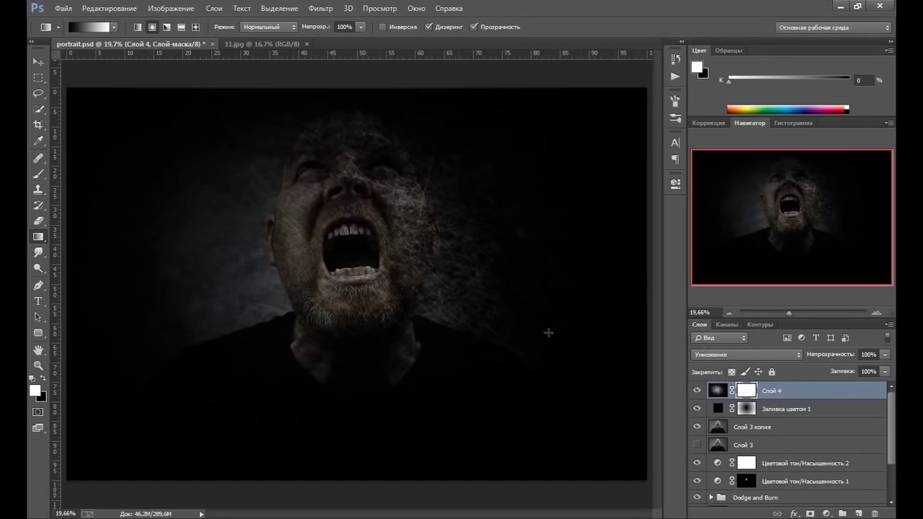
# Draw a radial gradient on the mask from the mouth outward, keeping scratches off the face
pyautogui.moveTo(374, 268); pyautogui.dragTo(652, 87)
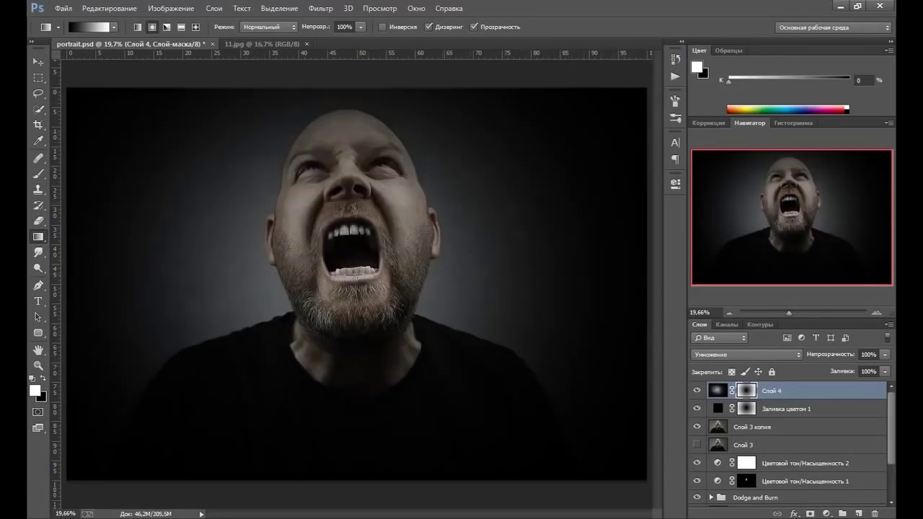
pyautogui.moveTo(359, 267); pyautogui.dragTo(629, 110)
pyautogui.moveTo(358, 266)
pyautogui.mouseDown()
pyautogui.moveTo(580, 151)
pyautogui.moveTo(614, 117)
pyautogui.mouseUp()
pyautogui.click(696, 393)
pyautogui.click(696, 393)
# Add a Кривые curves layer with the RGB midpoint lifted slightly to brighten midtones
pyautogui.click(827, 514)
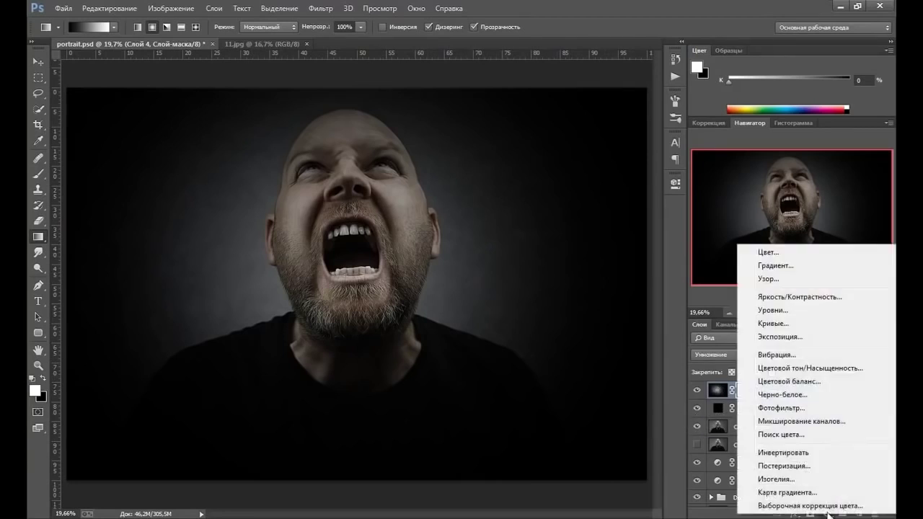
pyautogui.click(776, 323)
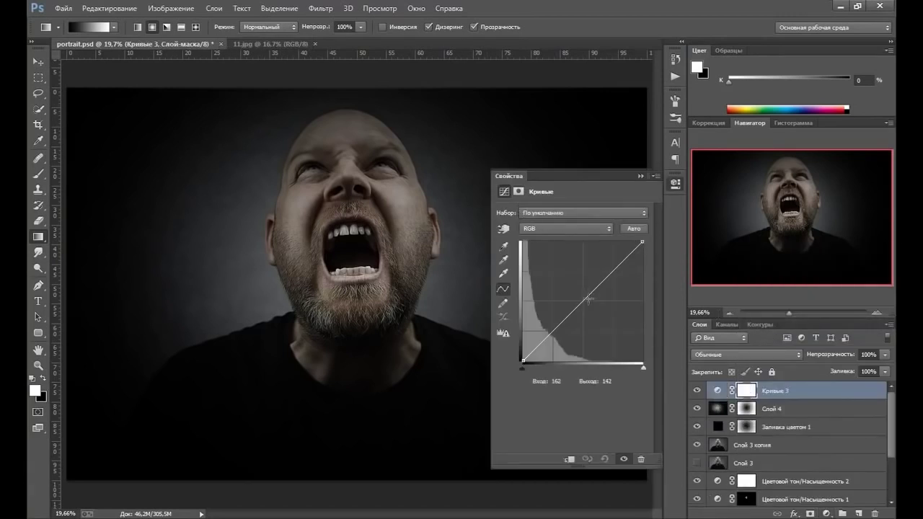
pyautogui.moveTo(581, 304); pyautogui.dragTo(579, 294)
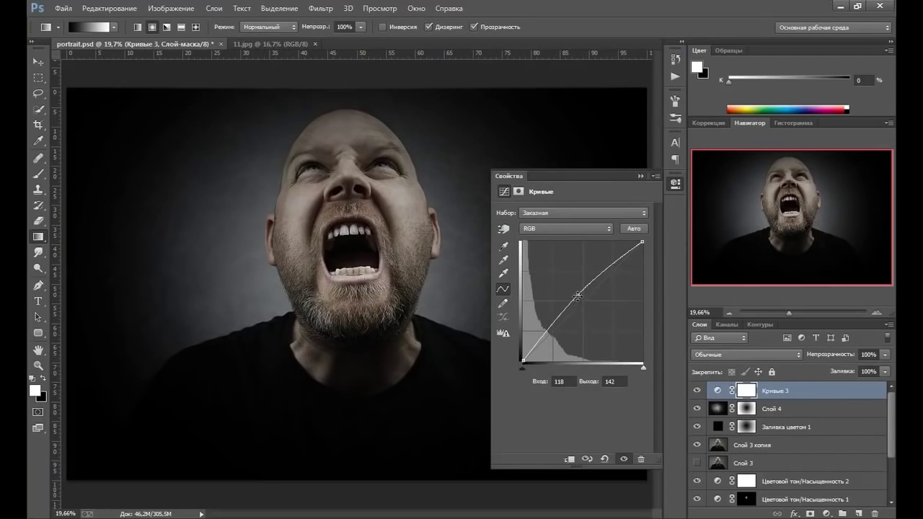
pyautogui.moveTo(578, 295); pyautogui.dragTo(579, 295)
pyautogui.click(639, 175)
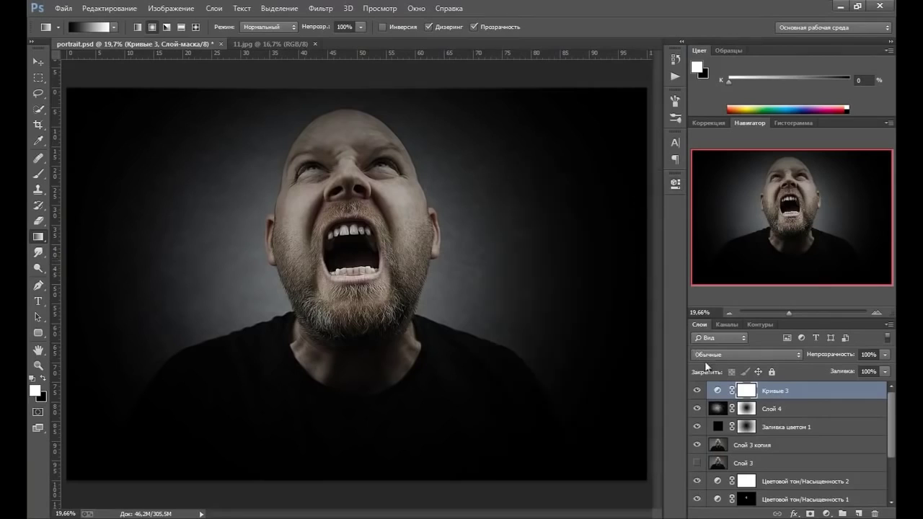
pyautogui.click(697, 390)
pyautogui.click(696, 390)
# Set the Цветовой баланс midtones to Cyan–Red +1 and Yellow–Blue −11
pyautogui.click(828, 514)
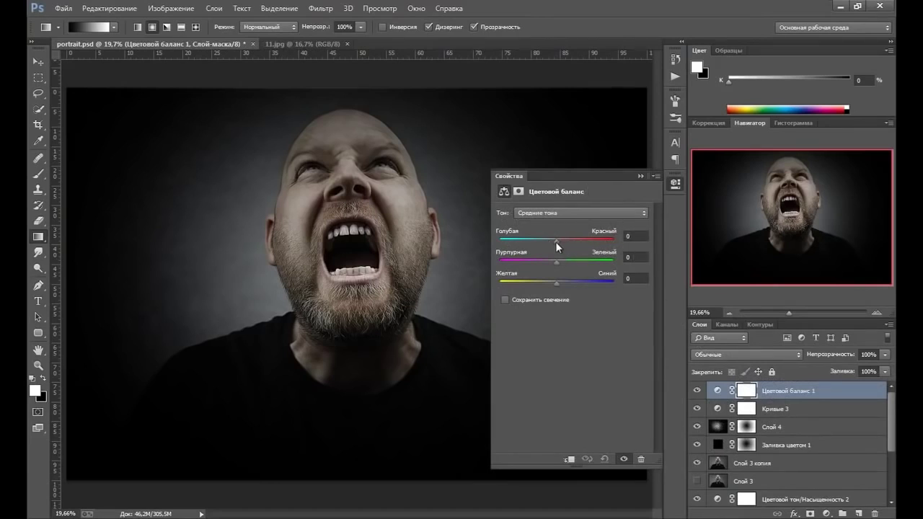
pyautogui.moveTo(556, 241); pyautogui.dragTo(562, 240)
pyautogui.moveTo(556, 284); pyautogui.dragTo(552, 284)
pyautogui.moveTo(551, 283); pyautogui.dragTo(551, 283)
# Nudge the shadows slightly toward blue and set the highlights' Yellow–Blue to −7
pyautogui.click(585, 214)
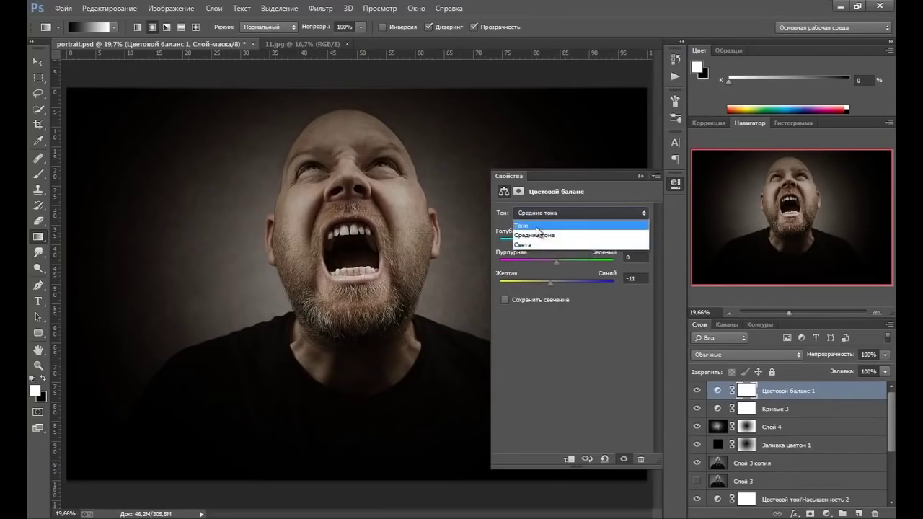
pyautogui.click(538, 226)
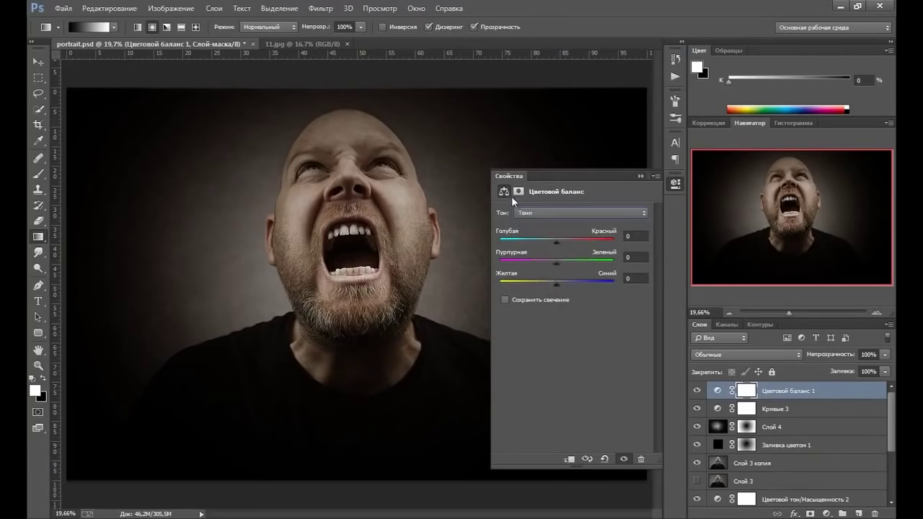
pyautogui.moveTo(556, 284); pyautogui.dragTo(568, 282)
pyautogui.click(618, 212)
pyautogui.click(564, 244)
pyautogui.moveTo(556, 284); pyautogui.dragTo(551, 284)
pyautogui.click(639, 175)
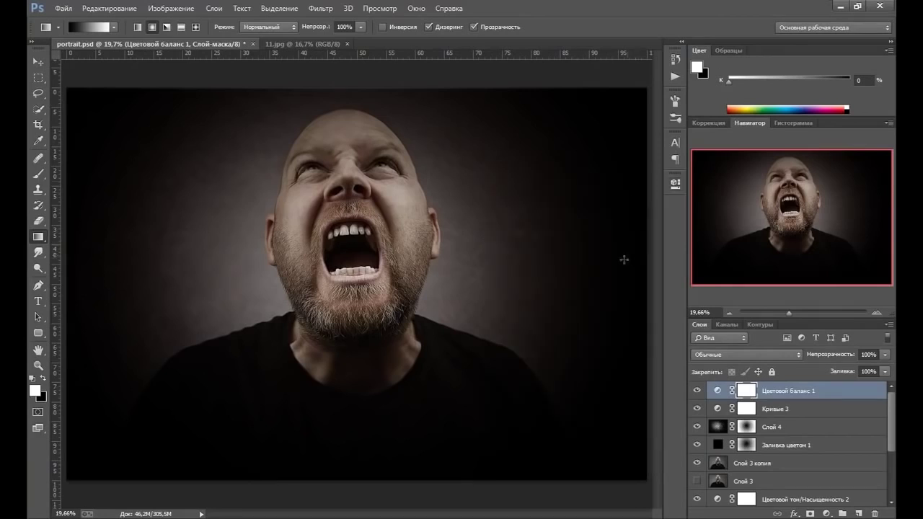
pyautogui.click(697, 391)
pyautogui.click(697, 391)
# Add an Уровни Levels layer with the white input point lowered to 224
pyautogui.click(828, 514)
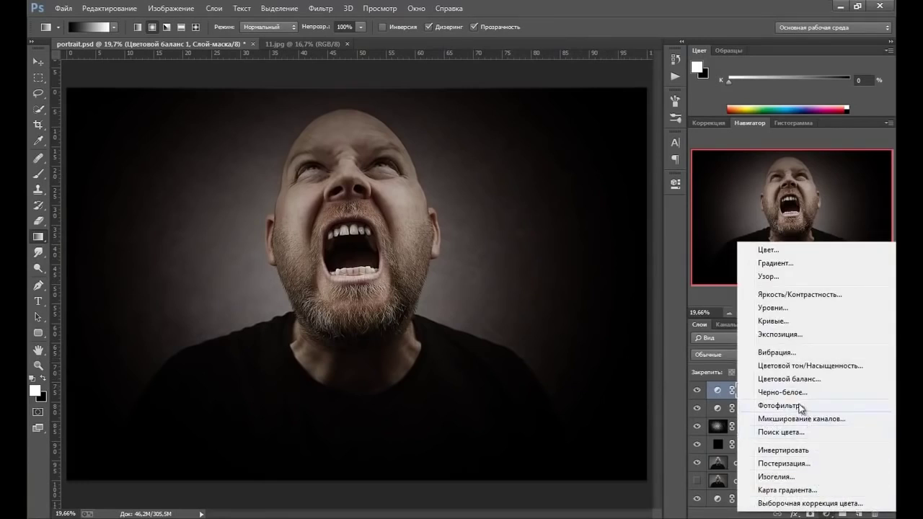
pyautogui.click(774, 308)
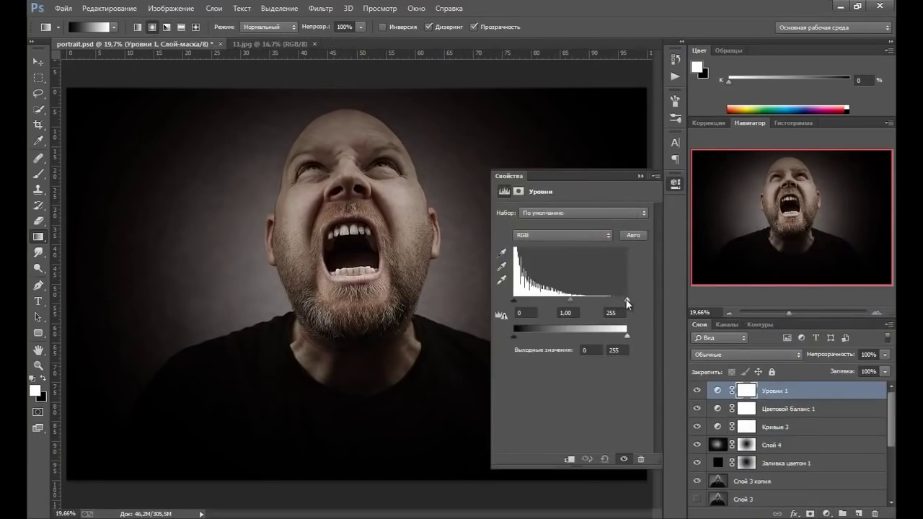
pyautogui.moveTo(627, 300); pyautogui.dragTo(612, 303)
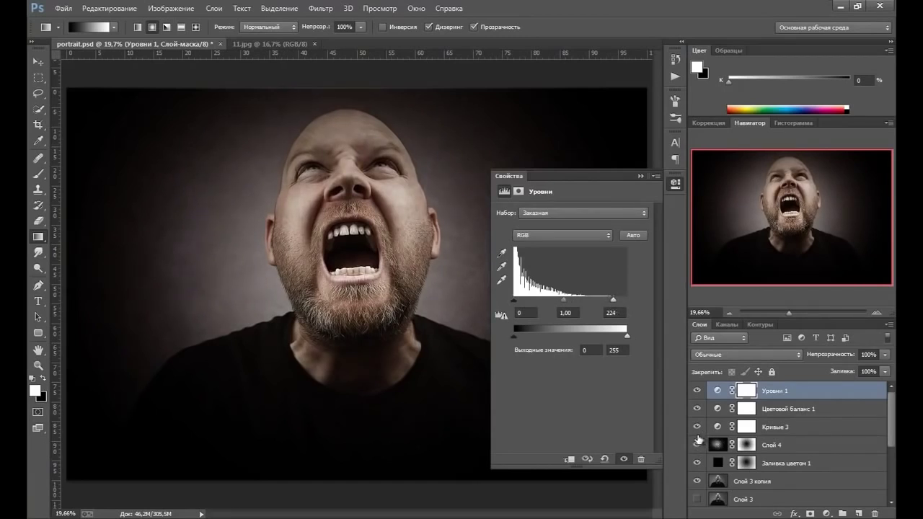
pyautogui.click(640, 175)
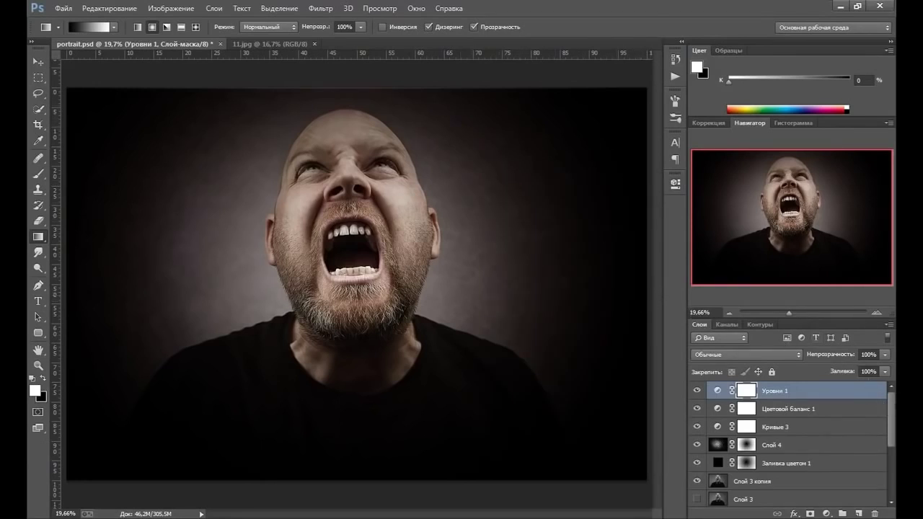
pyautogui.moveTo(893, 412); pyautogui.dragTo(892, 465)
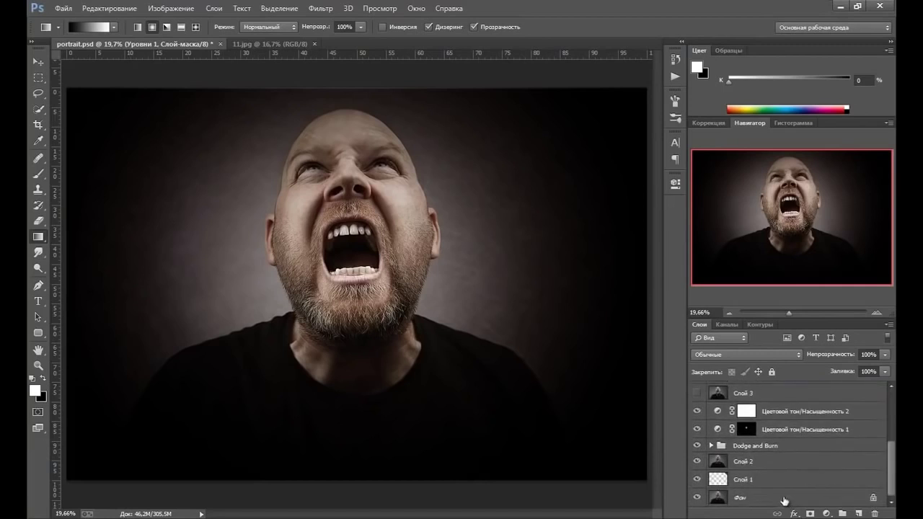
# Group every layer from Слой 1 up into Группа 3 and compare it against the original
pyautogui.keyDown('shift'); pyautogui.click(770, 482); pyautogui.keyUp('shift')
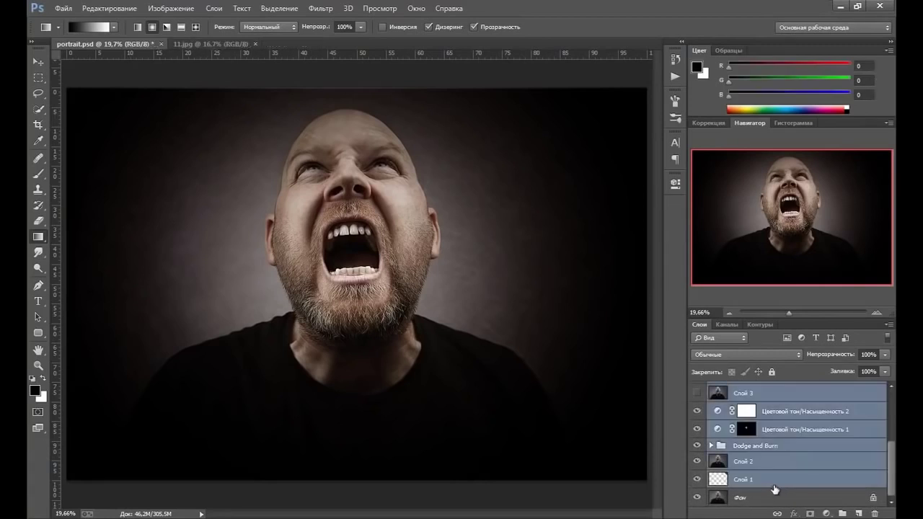
pyautogui.hotkey('ctrl', 'g')
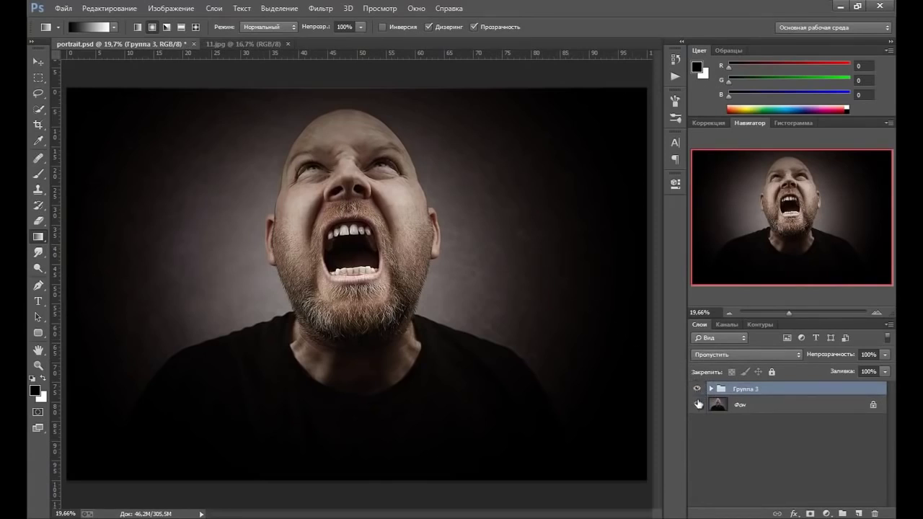
pyautogui.click(697, 390)
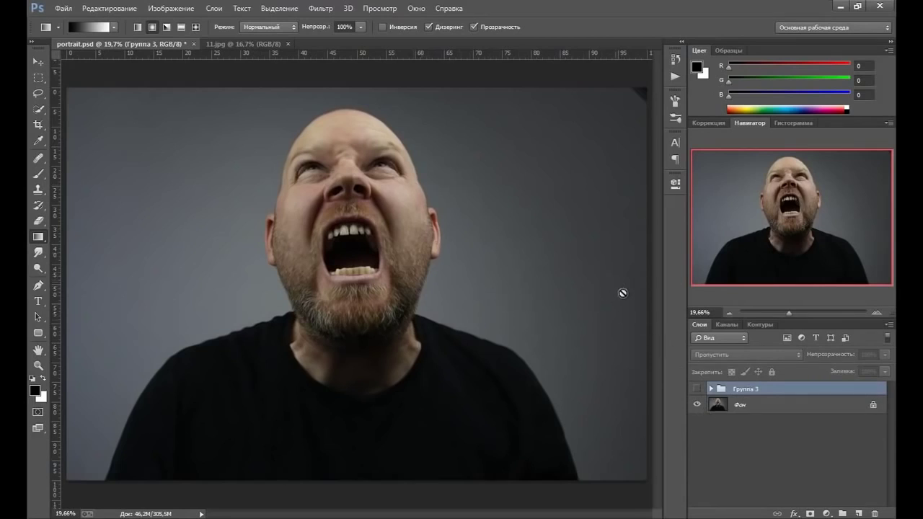
pyautogui.click(697, 389)
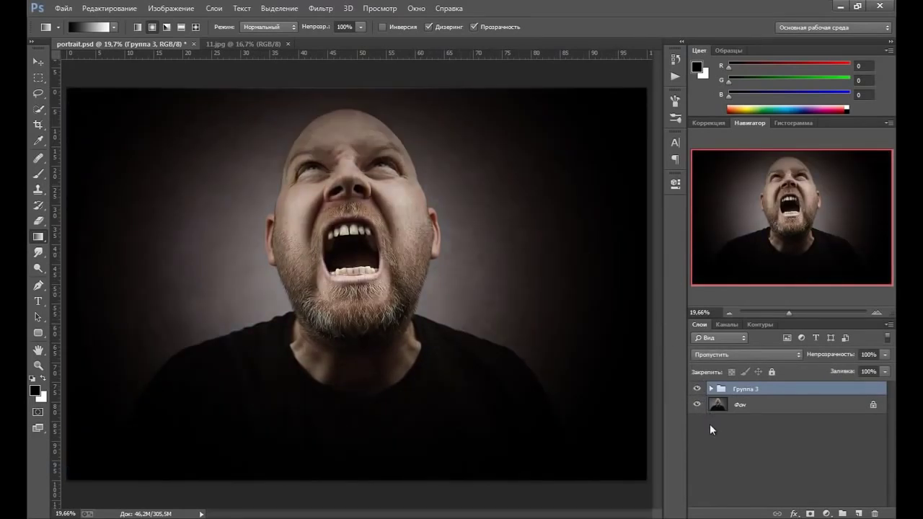